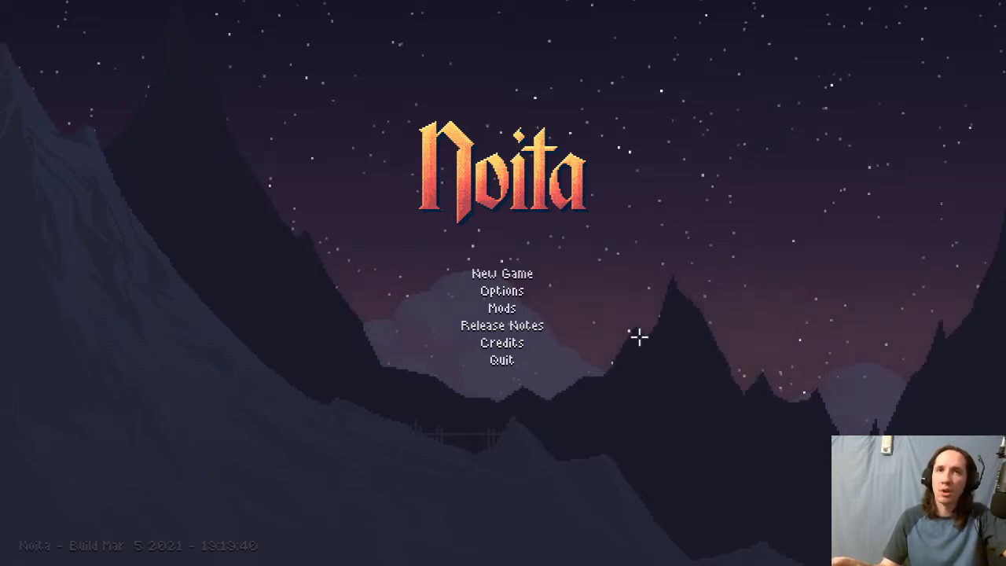
# Open Noita's Mods list and back out to the main menu, twice
pyautogui.click(501, 309)
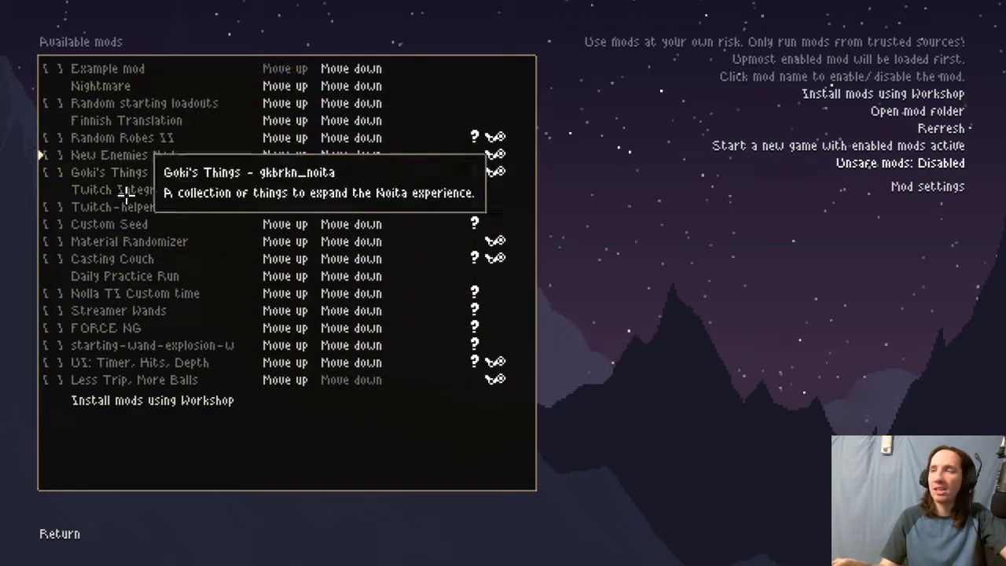
pyautogui.press('Escape')
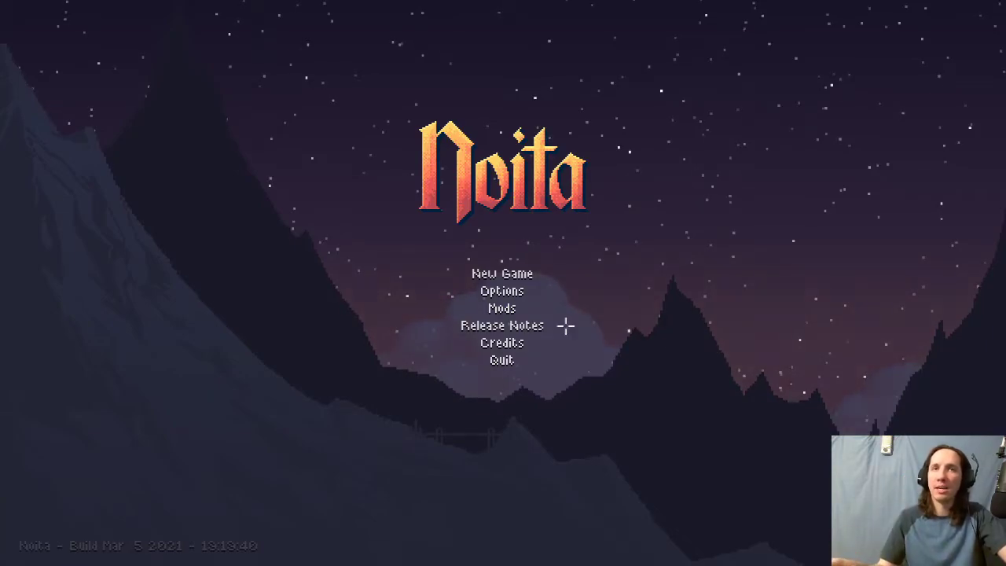
pyautogui.click(503, 307)
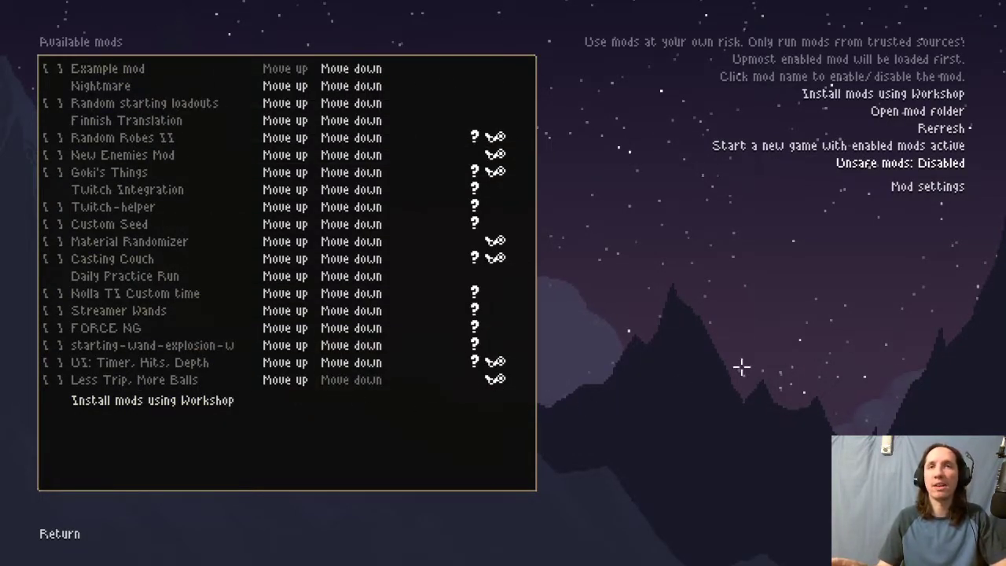
pyautogui.press('Escape')
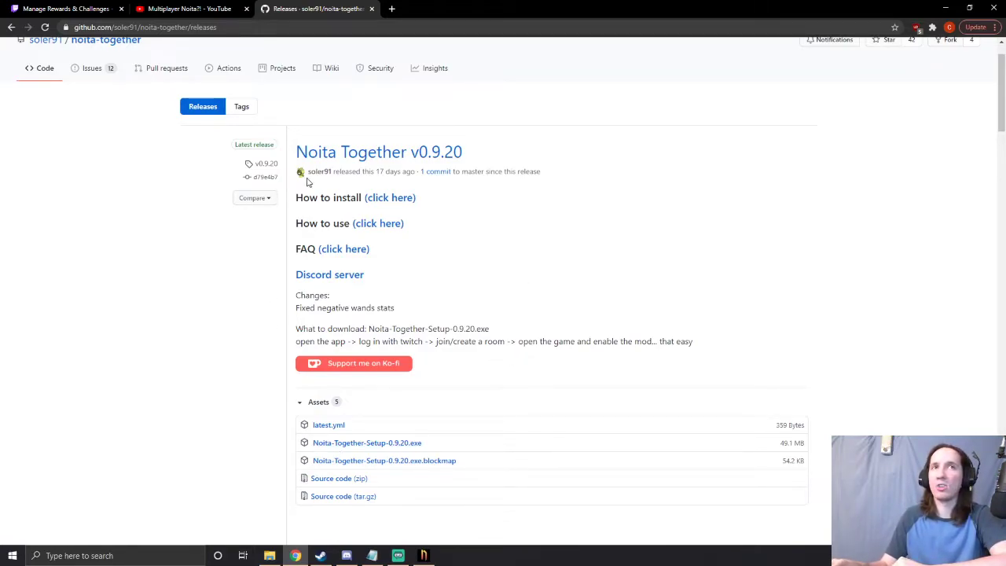
# Follow the How to install wiki page to the latest v0.9.20 release page
pyautogui.click(389, 201)
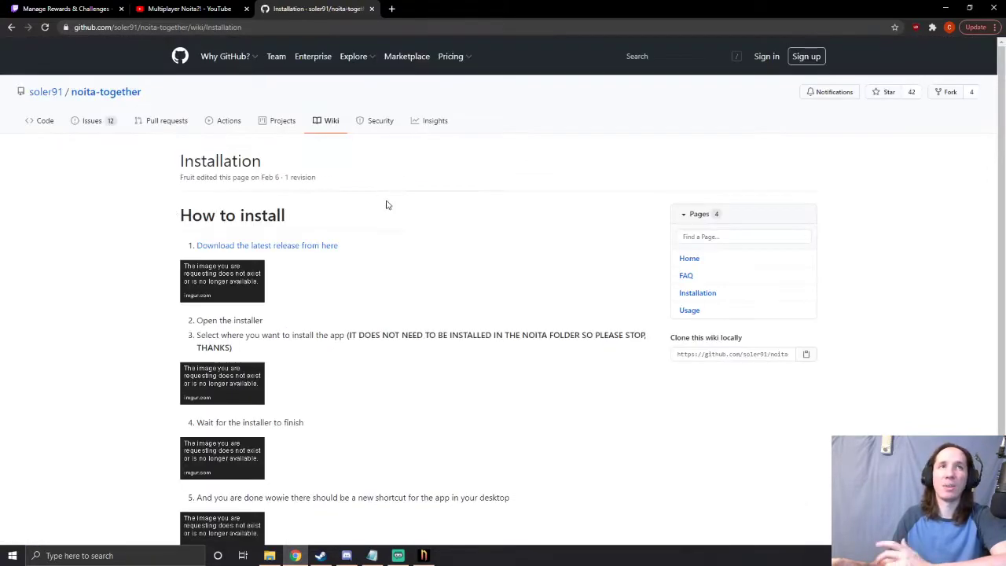
pyautogui.scroll(-1, 219, 198)
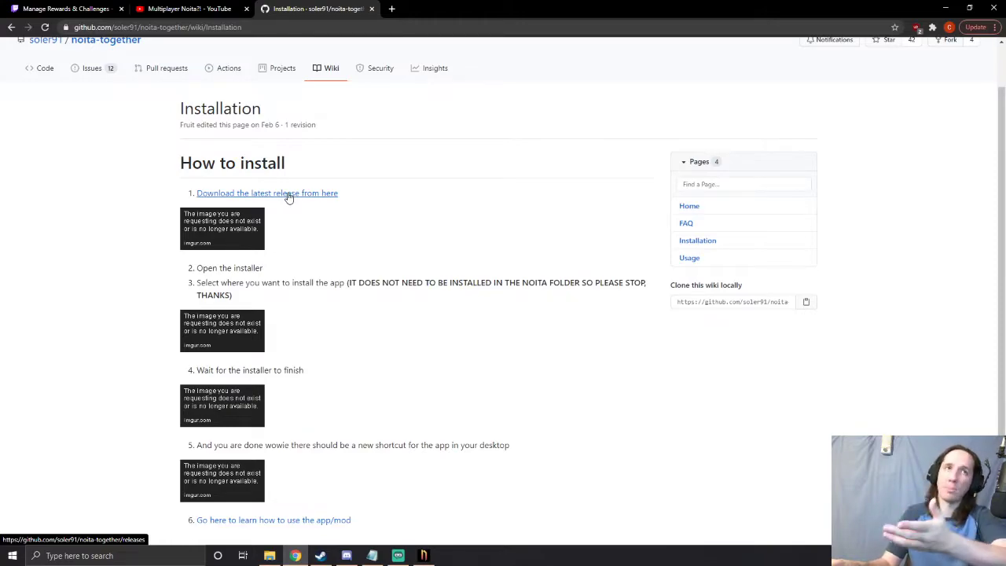
pyautogui.scroll(-1, 219, 211)
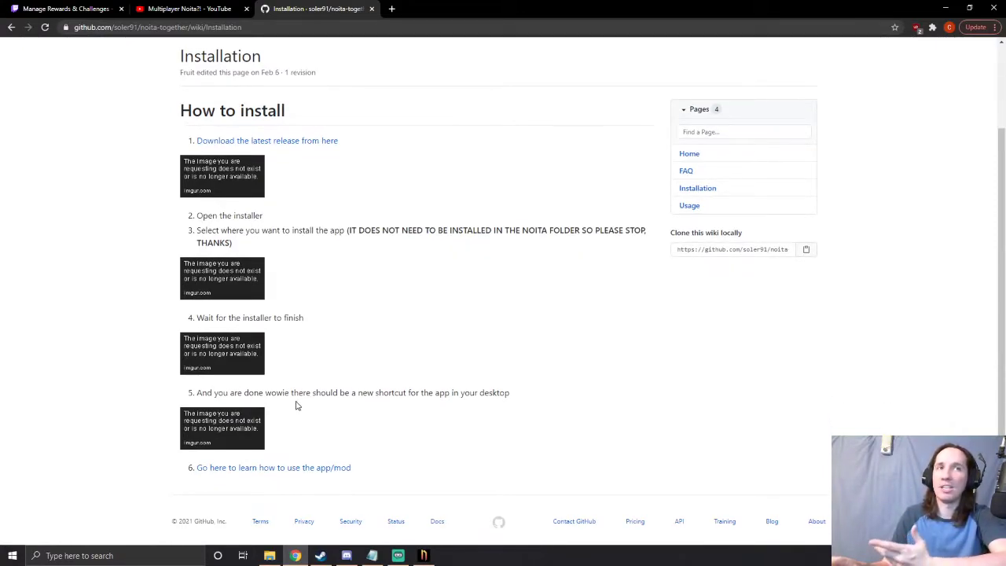
pyautogui.click(223, 143)
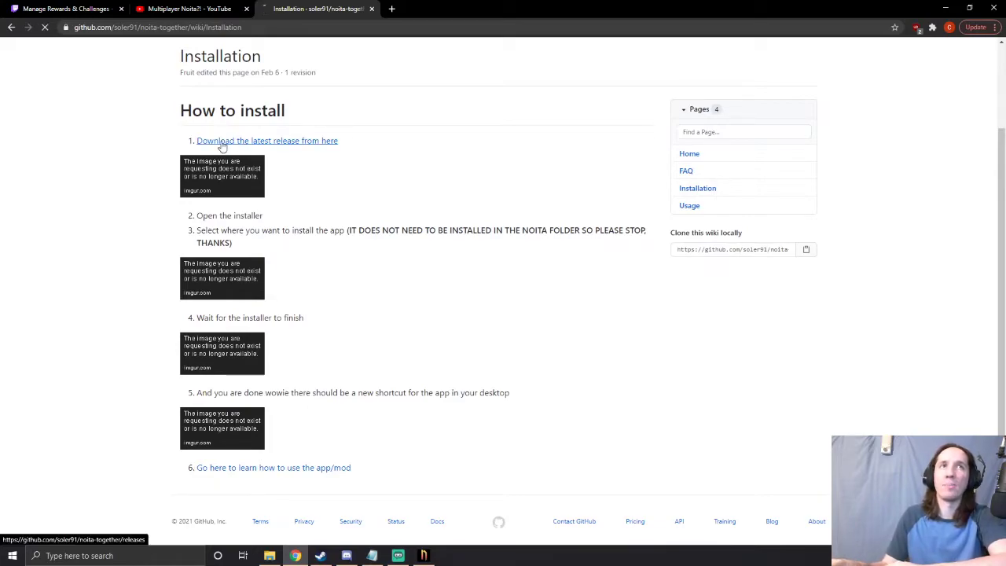
# Find the Noita-Together-Setup-0.9.20.exe installer named in the release's download notes
pyautogui.scroll(-2, 389, 275)
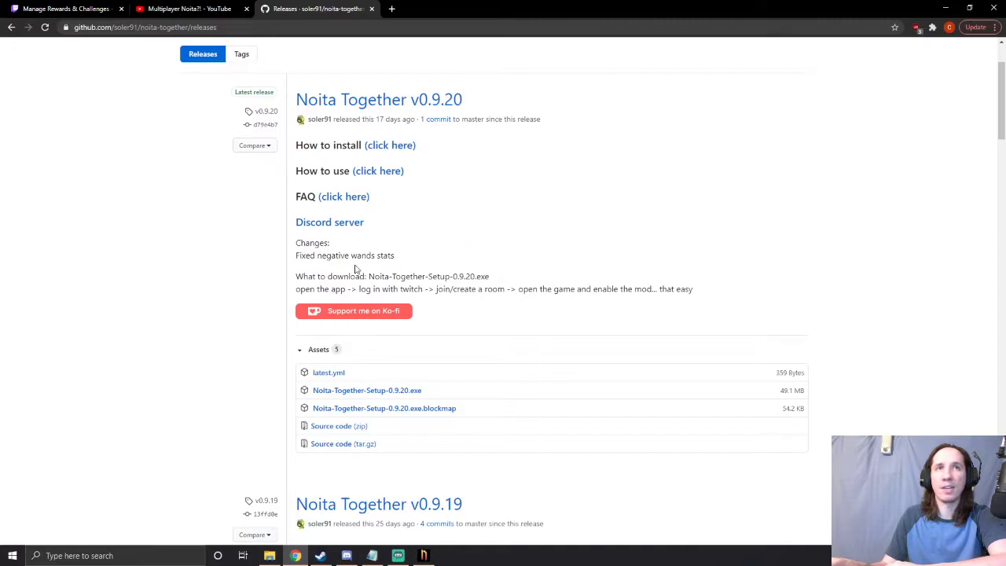
pyautogui.moveTo(297, 276); pyautogui.dragTo(494, 283)
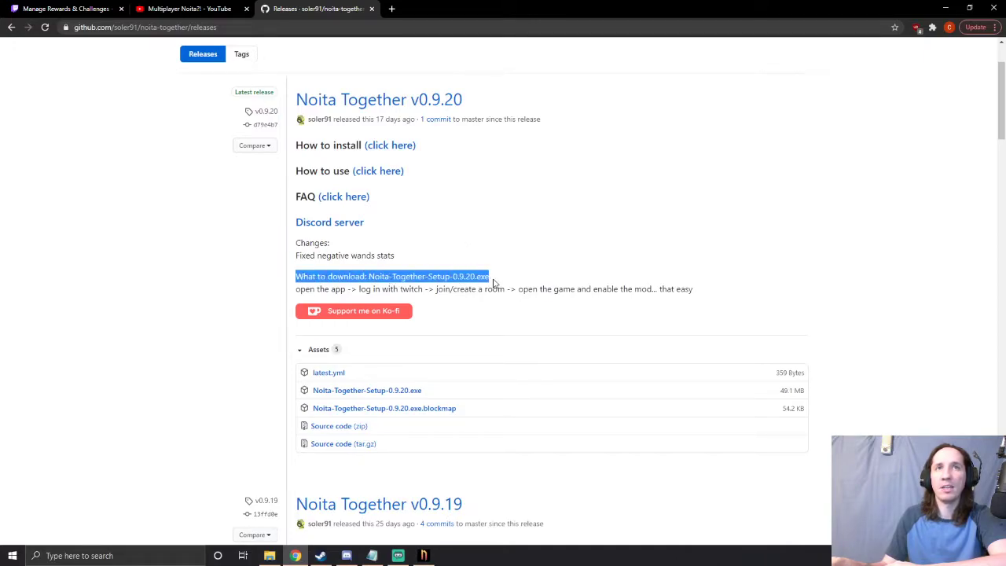
pyautogui.click(369, 277)
pyautogui.moveTo(369, 277); pyautogui.dragTo(488, 278)
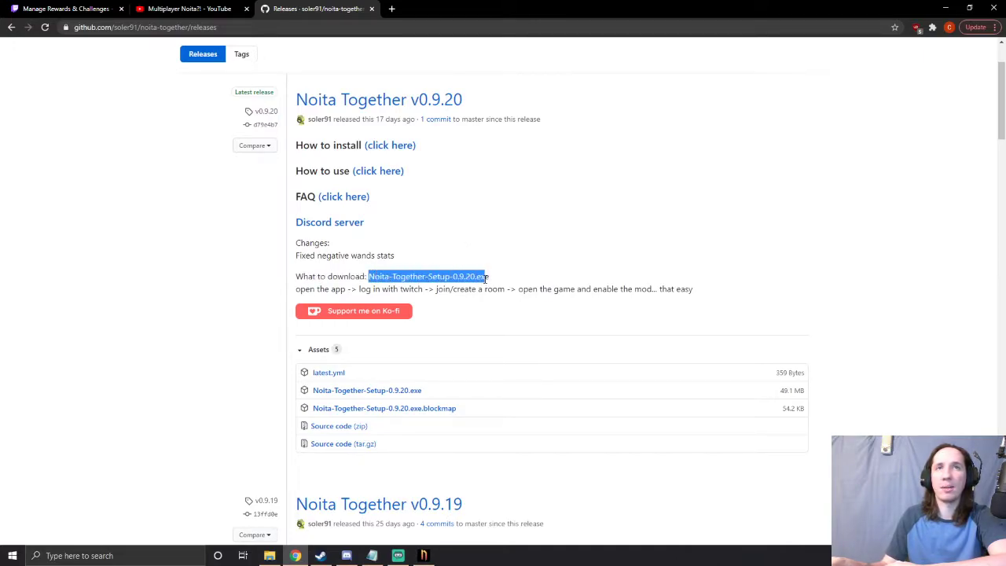
pyautogui.click(497, 282)
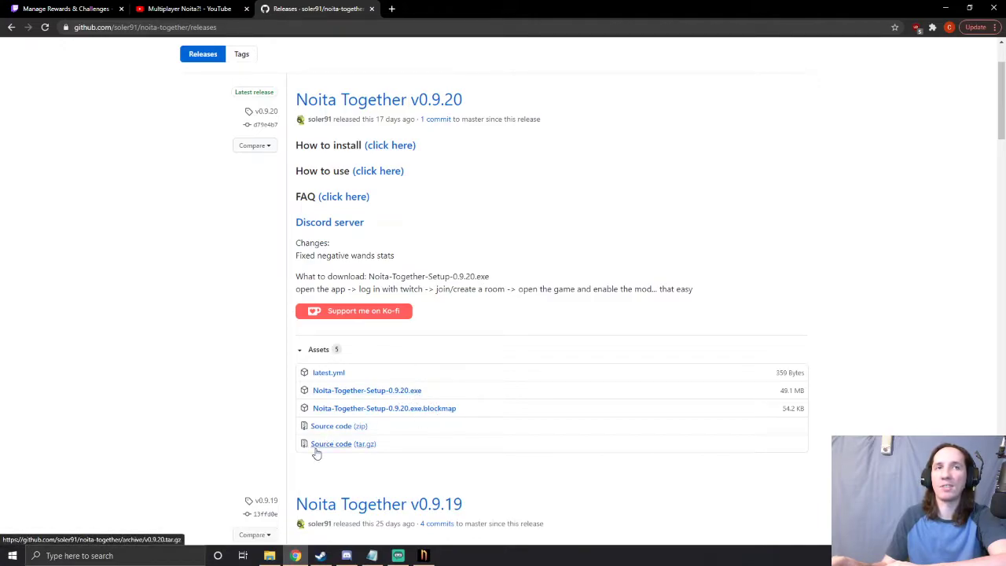
# Download Noita-Together-Setup-0.9.20.exe and install it to the default destination folder
pyautogui.click(355, 392)
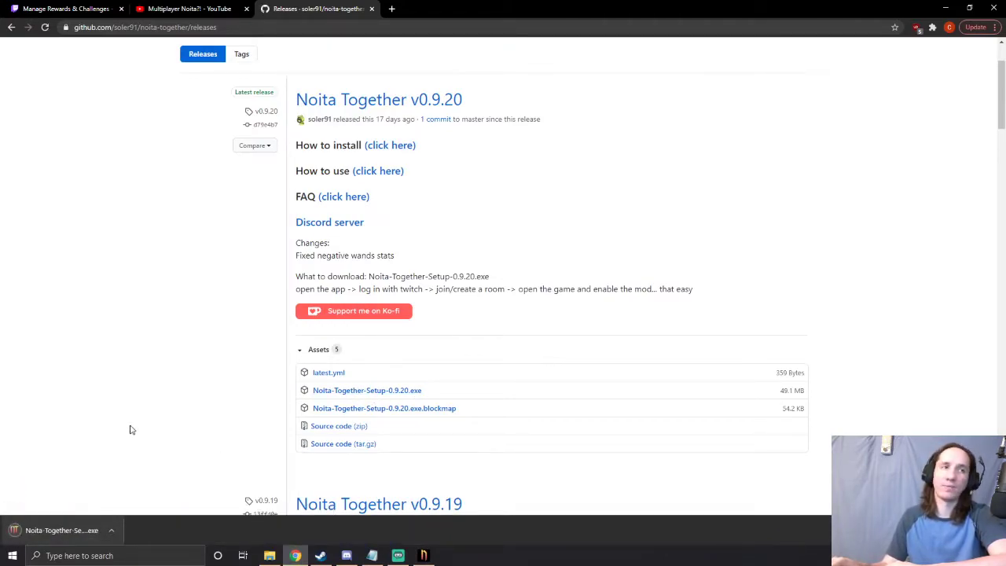
pyautogui.click(47, 531)
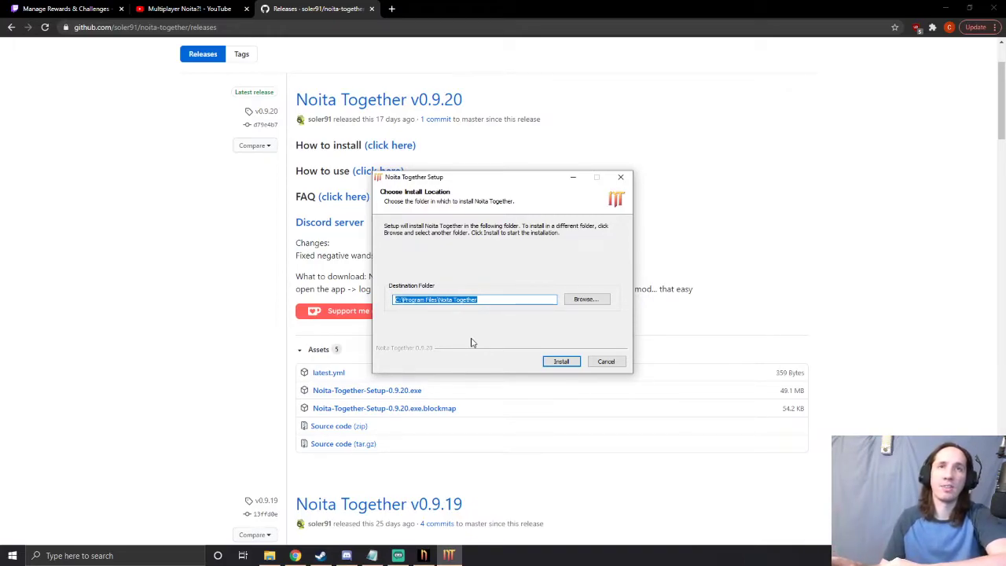
pyautogui.click(557, 363)
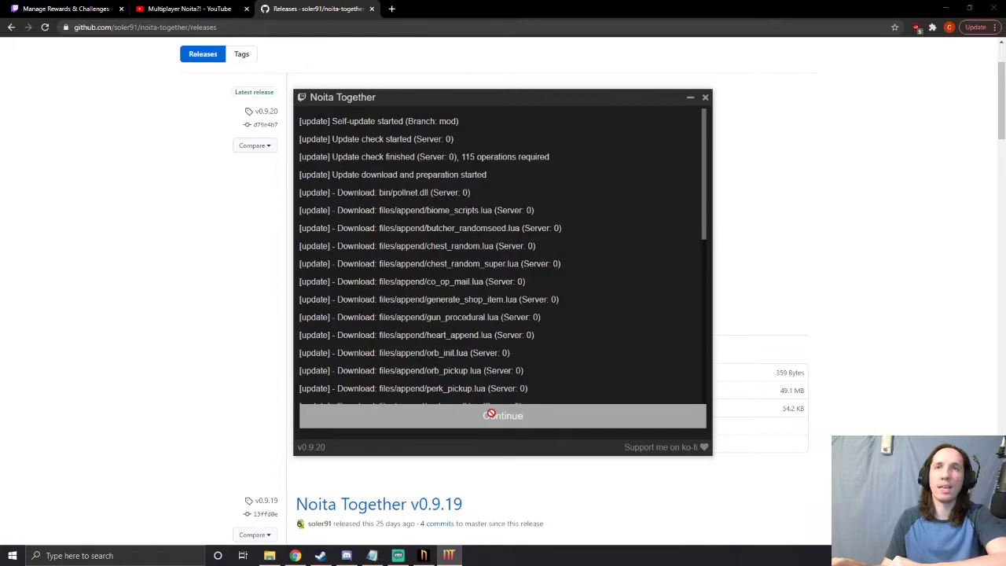
# Let the 115-operation update log finish, then continue on to the Rooms lobby
pyautogui.scroll(-5, 633, 294)
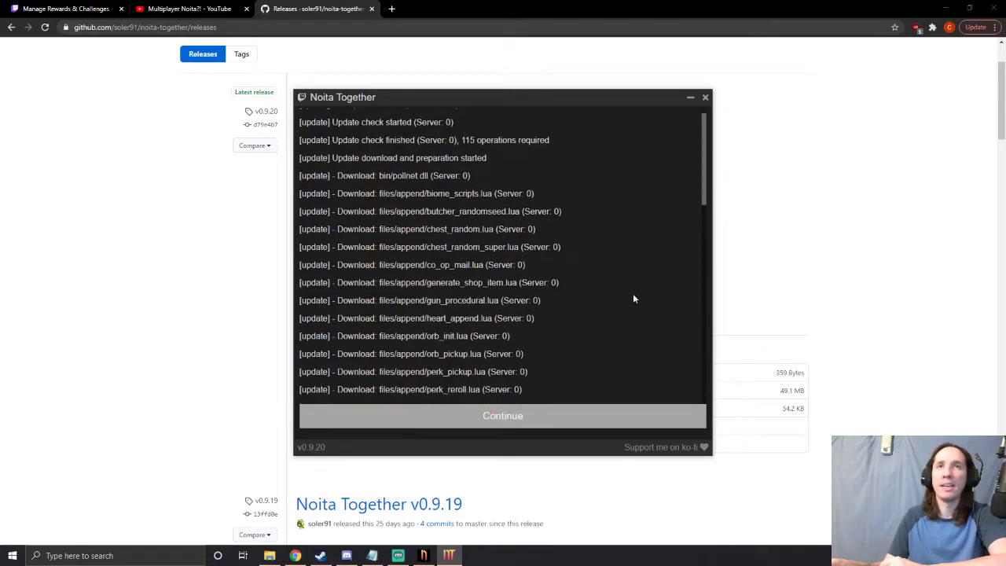
pyautogui.scroll(-15, 503, 254)
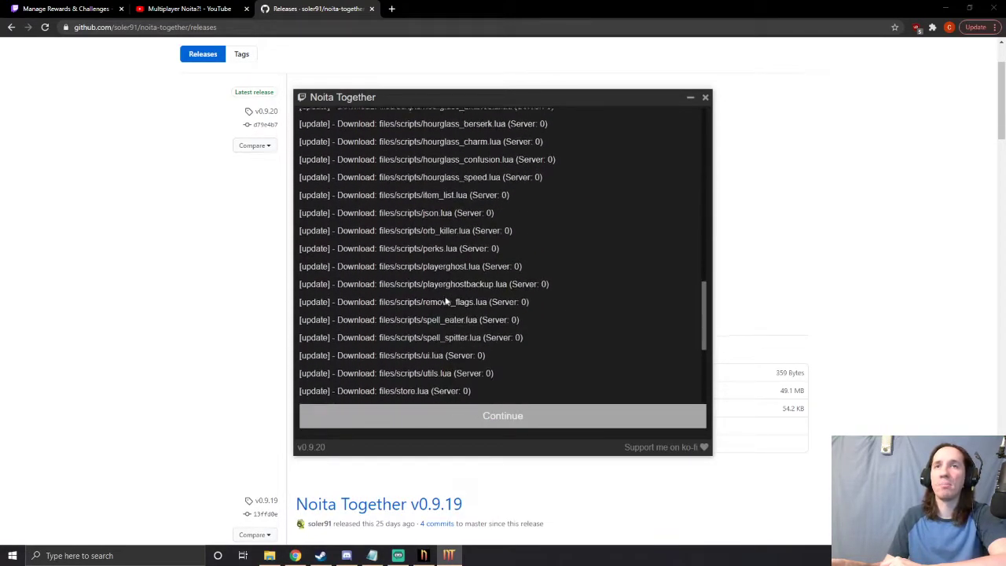
pyautogui.scroll(15, 626, 289)
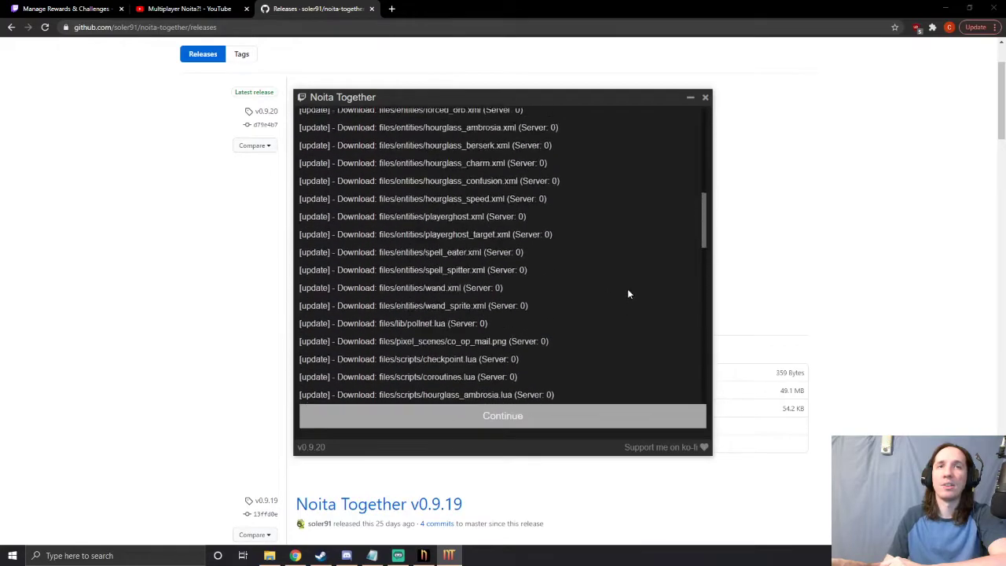
pyautogui.scroll(-20, 605, 319)
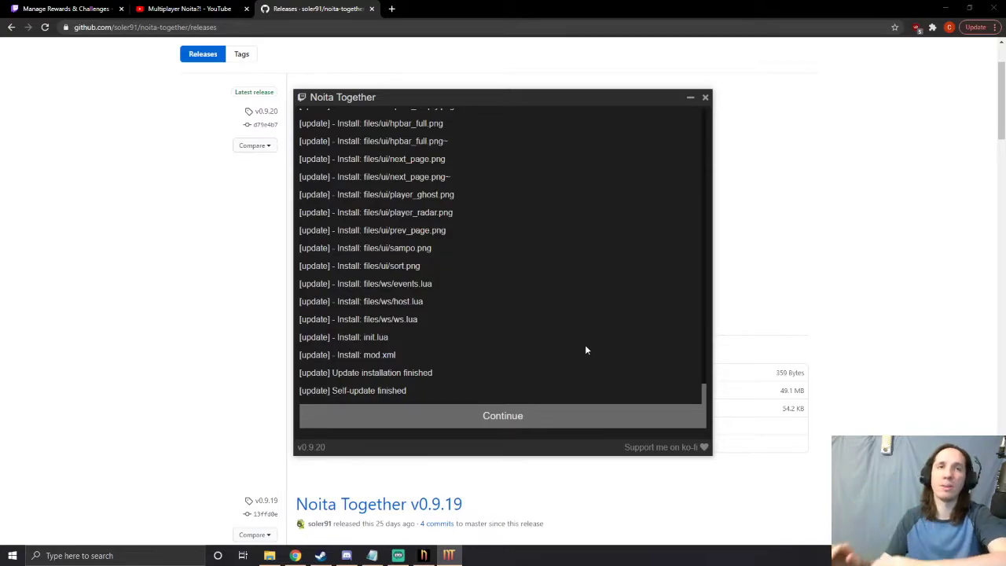
pyautogui.click(480, 416)
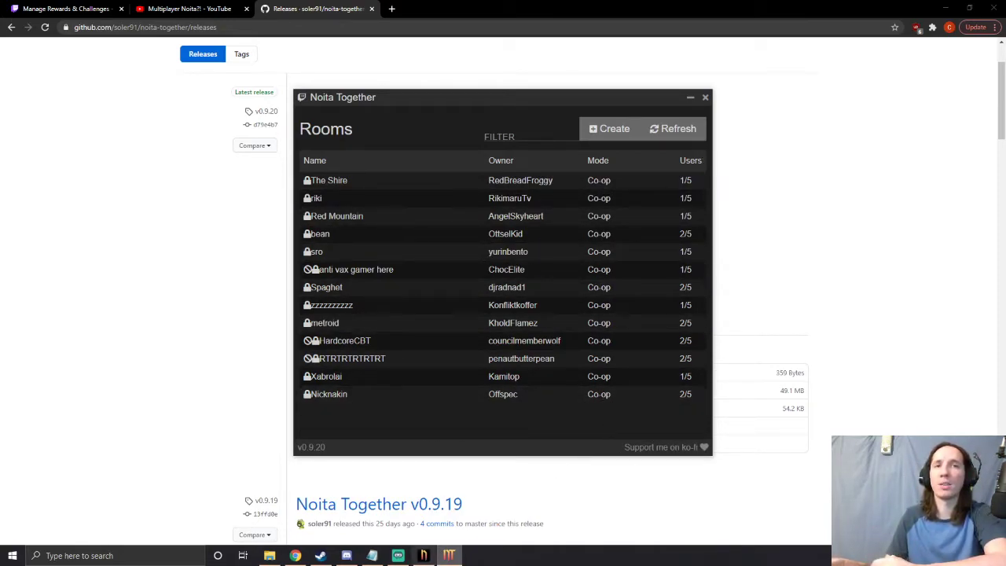
# In Noita's Mods list, try enabling Noita Together and dismiss the extra-privileges warning
pyautogui.click(449, 542)
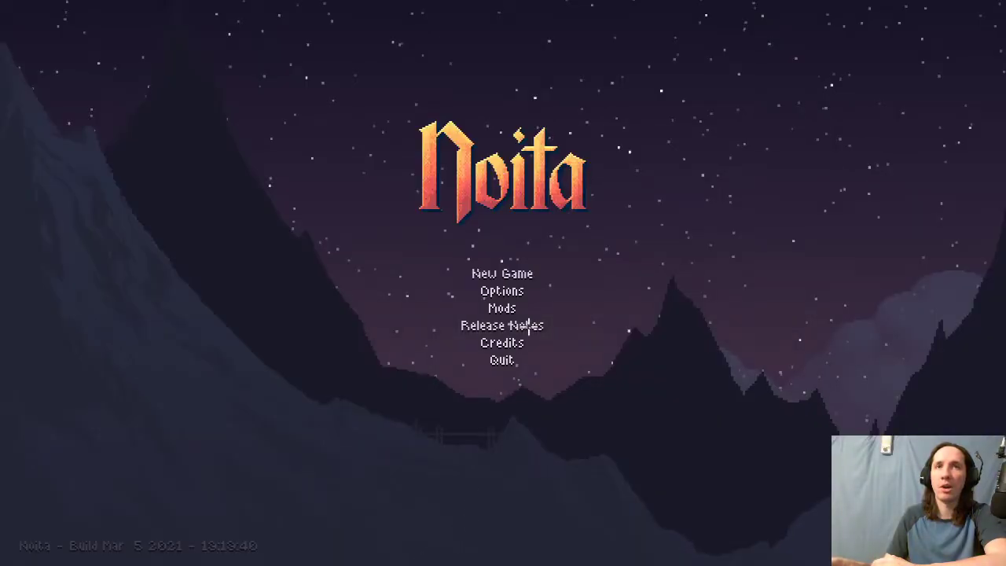
pyautogui.click(506, 308)
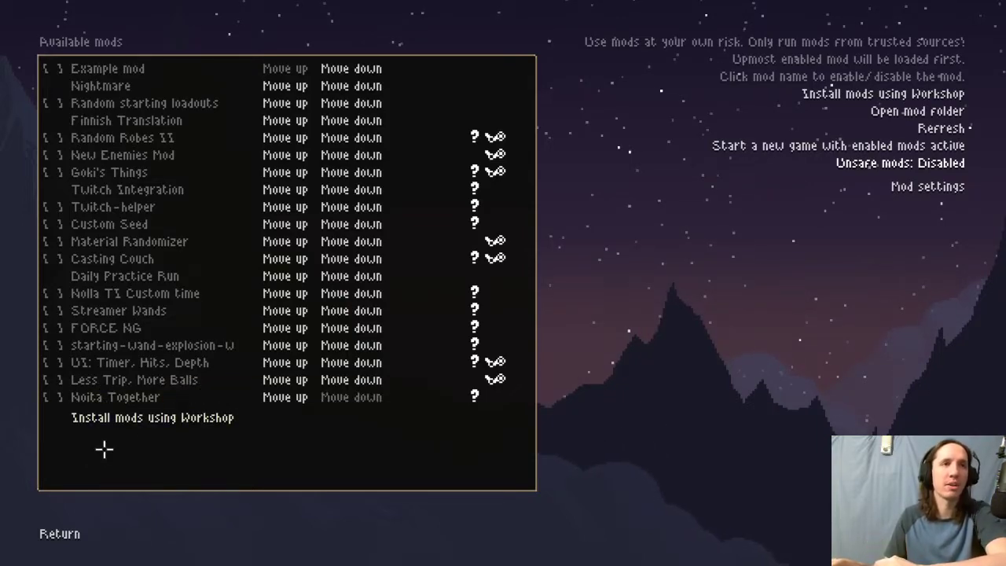
pyautogui.click(51, 397)
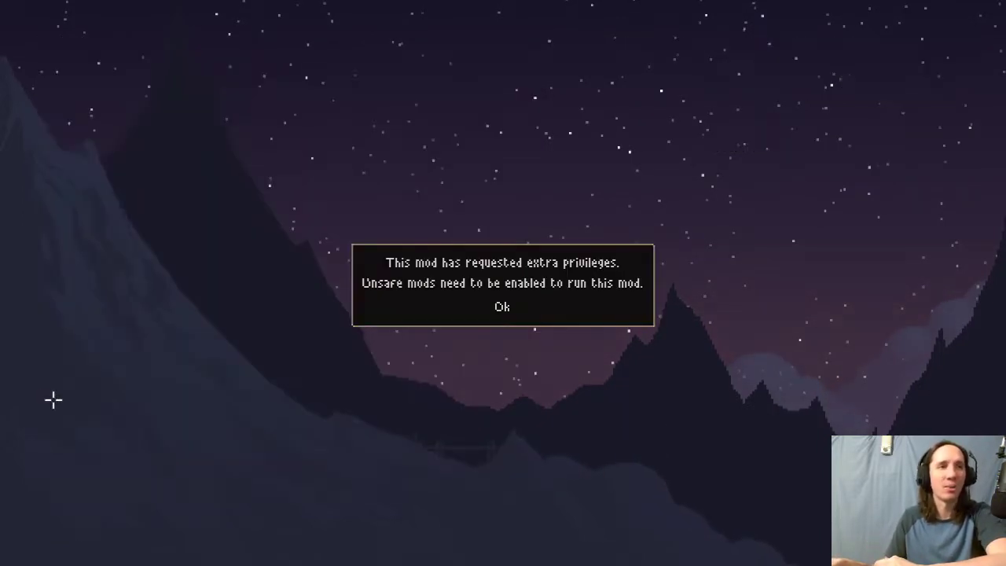
pyautogui.click(504, 308)
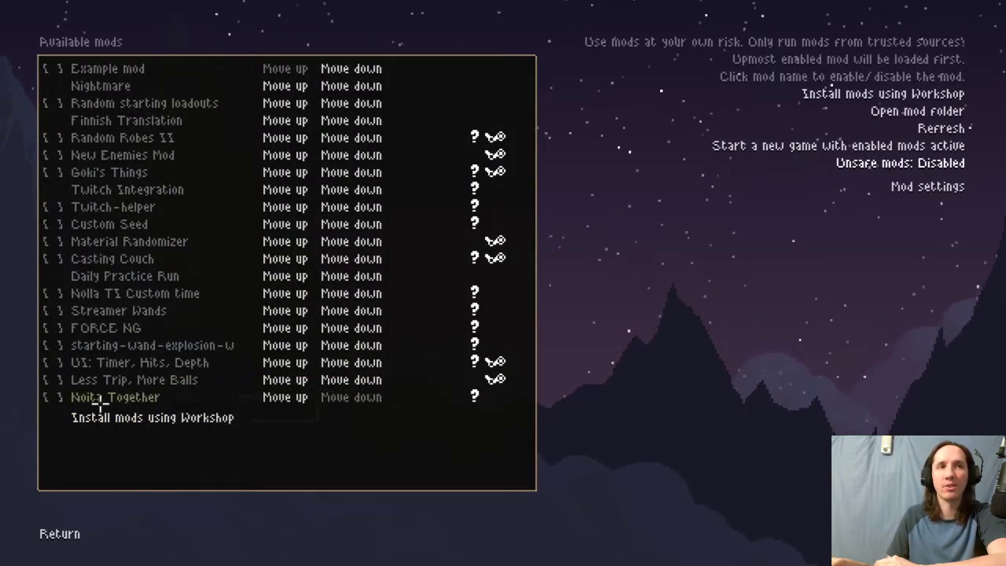
pyautogui.click(48, 398)
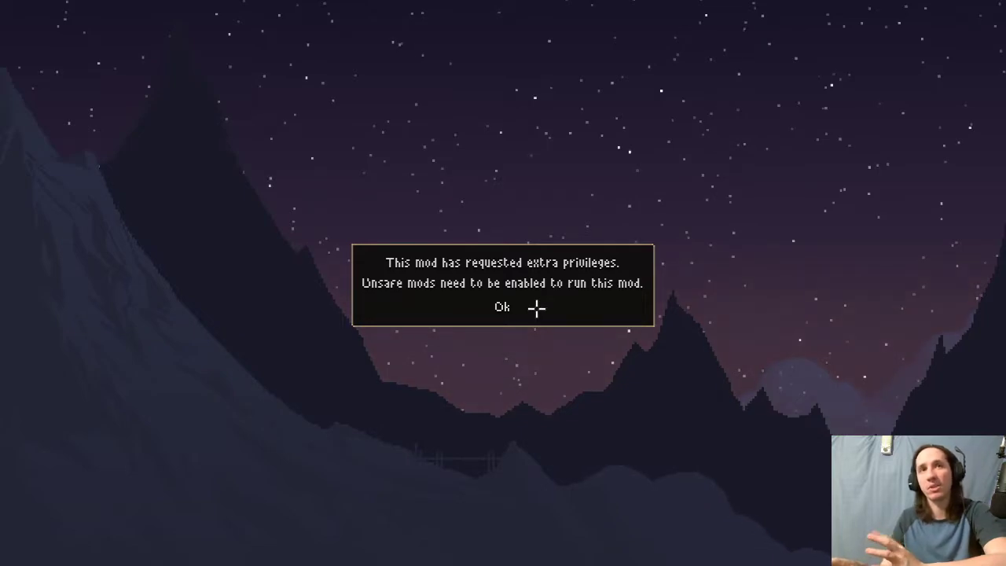
pyautogui.click(500, 306)
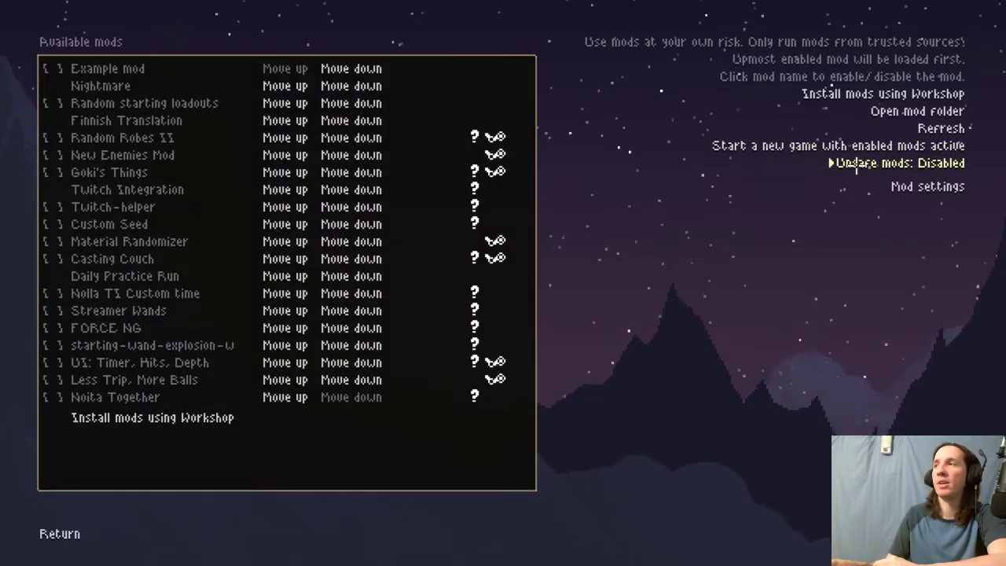
# Allow unsafe mods, enable Noita Together, and return to the Noita Together rooms list
pyautogui.click(856, 163)
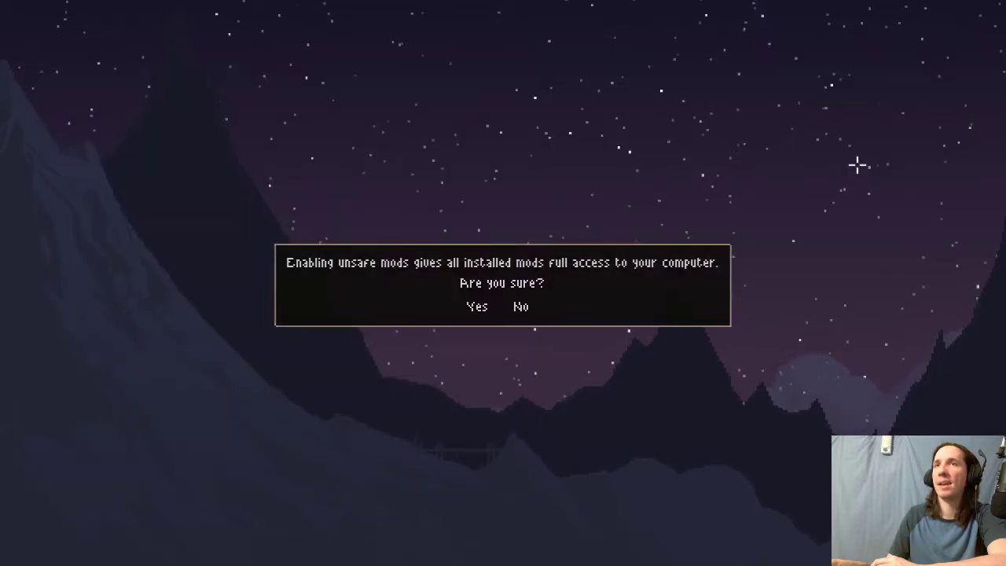
pyautogui.click(477, 306)
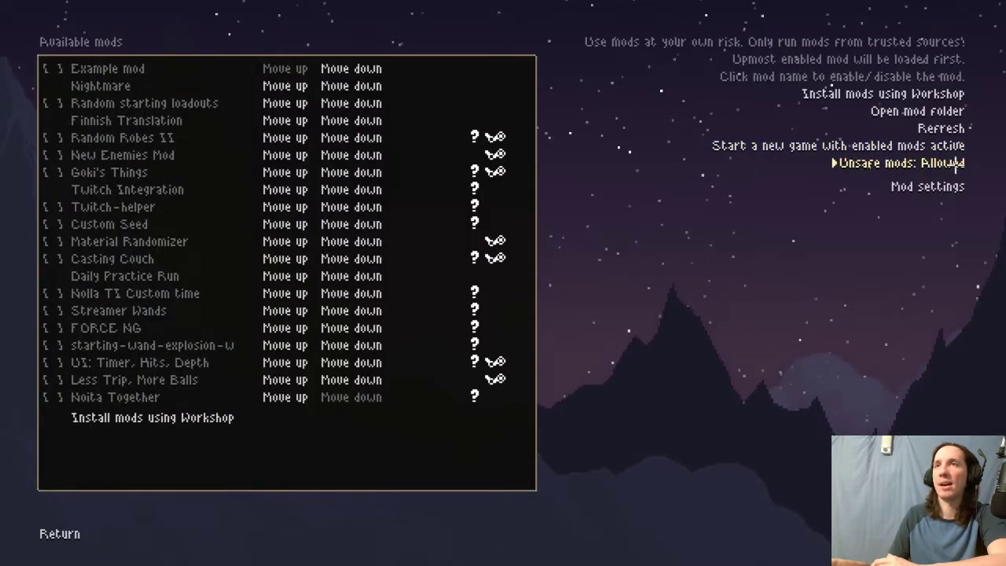
pyautogui.click(49, 397)
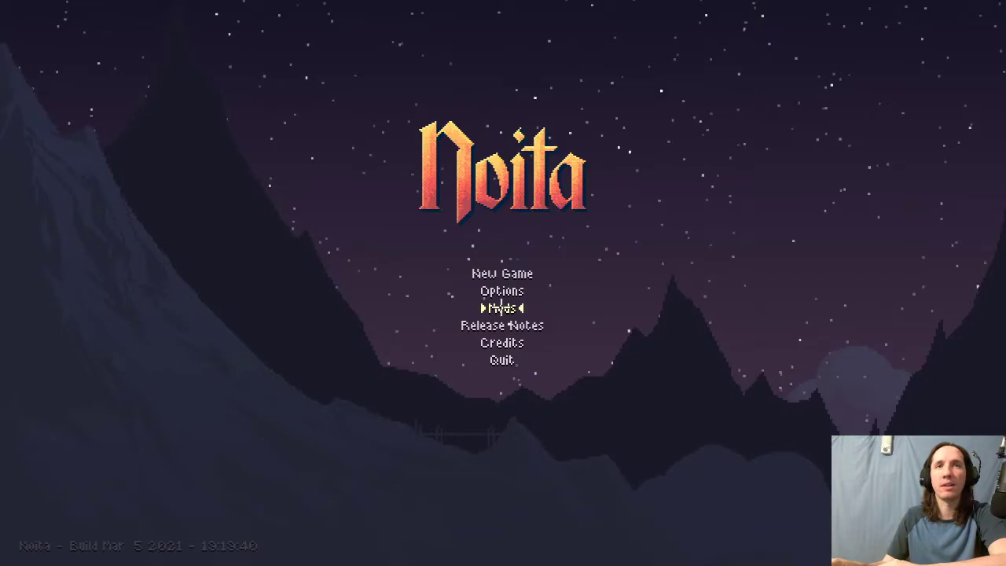
pyautogui.click(503, 308)
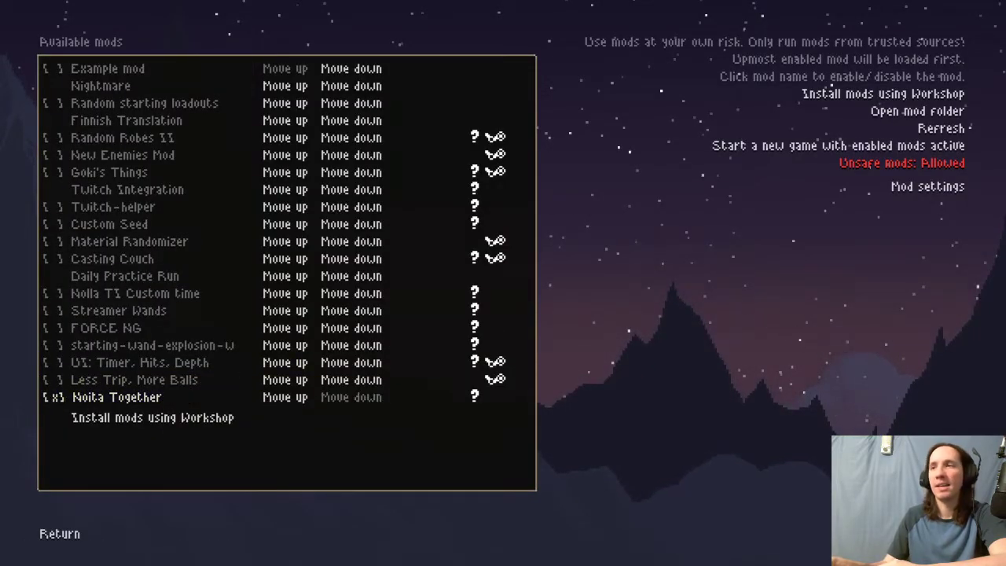
pyautogui.hotkey('alt', 'Tab')
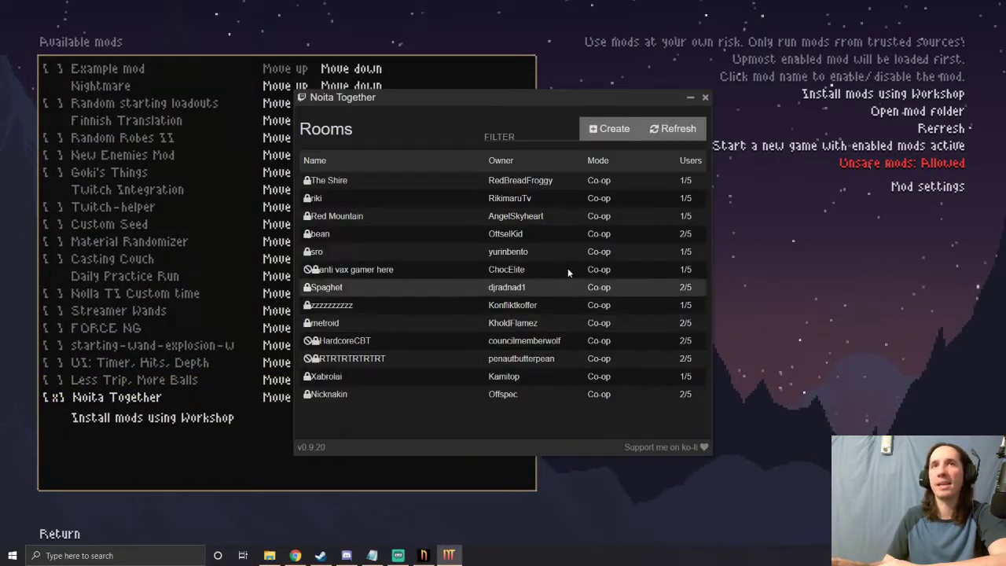
# Create a 5-slot room named 'Dunk's Test Vid' protected by a password
pyautogui.click(603, 131)
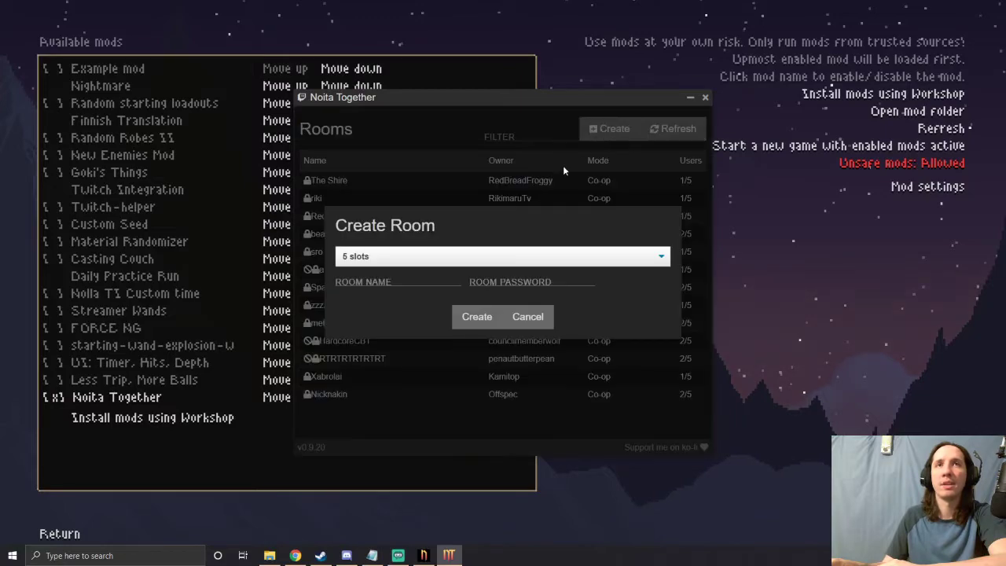
pyautogui.click(375, 279)
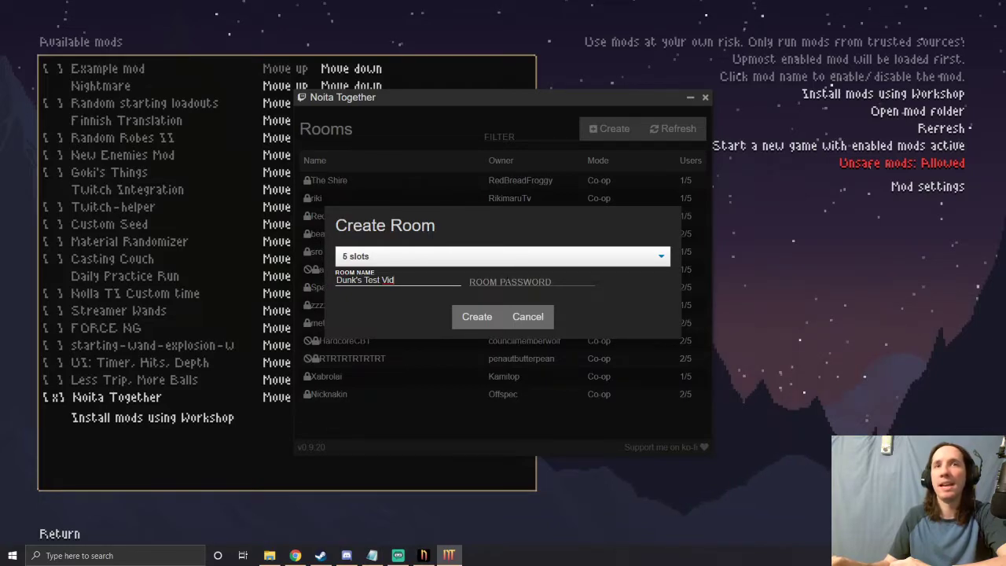
pyautogui.click(504, 279)
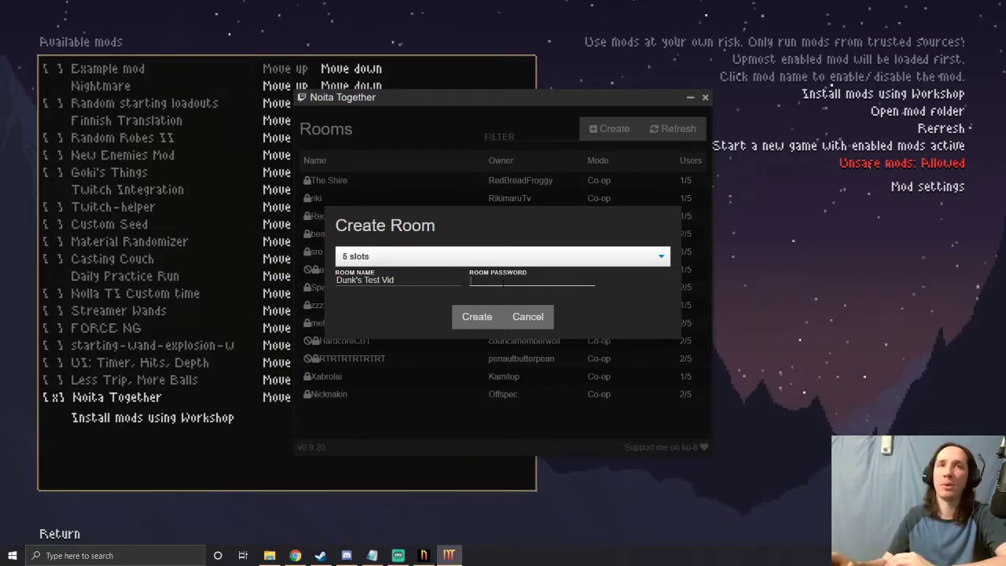
pyautogui.write('dfsgdfsgd')
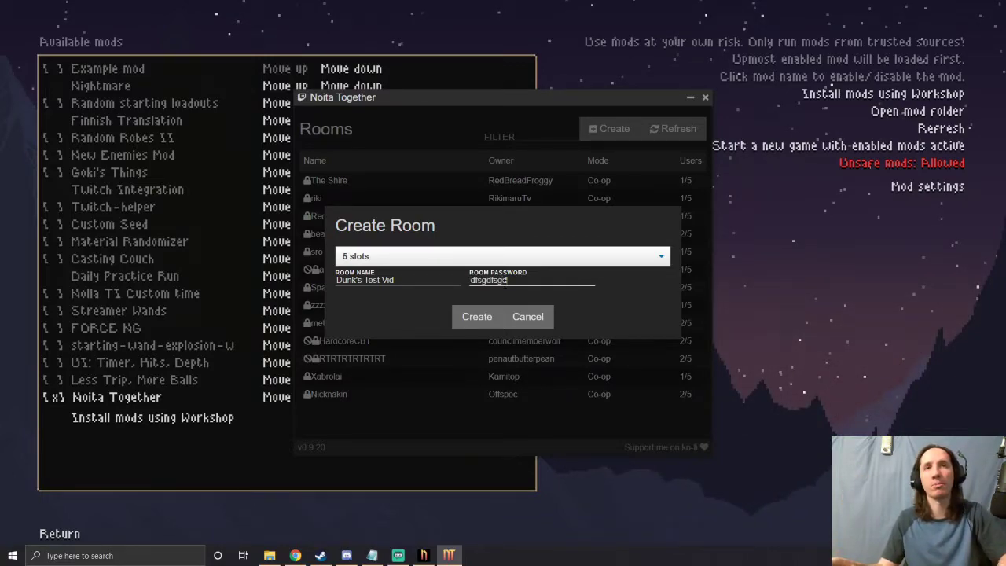
pyautogui.click(476, 318)
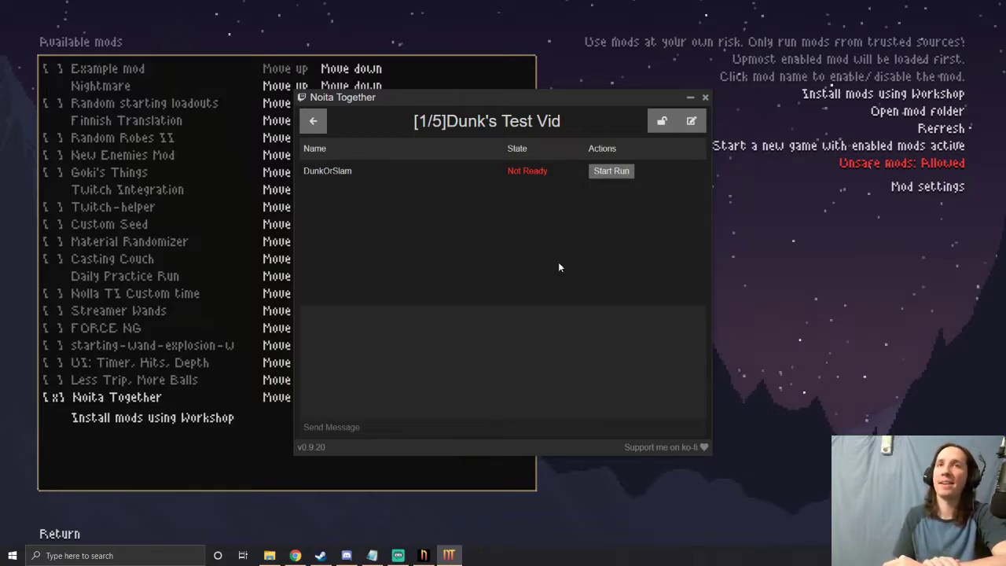
# Lock the 'Dunk's Test Vid' room with the lock icon
pyautogui.click(661, 124)
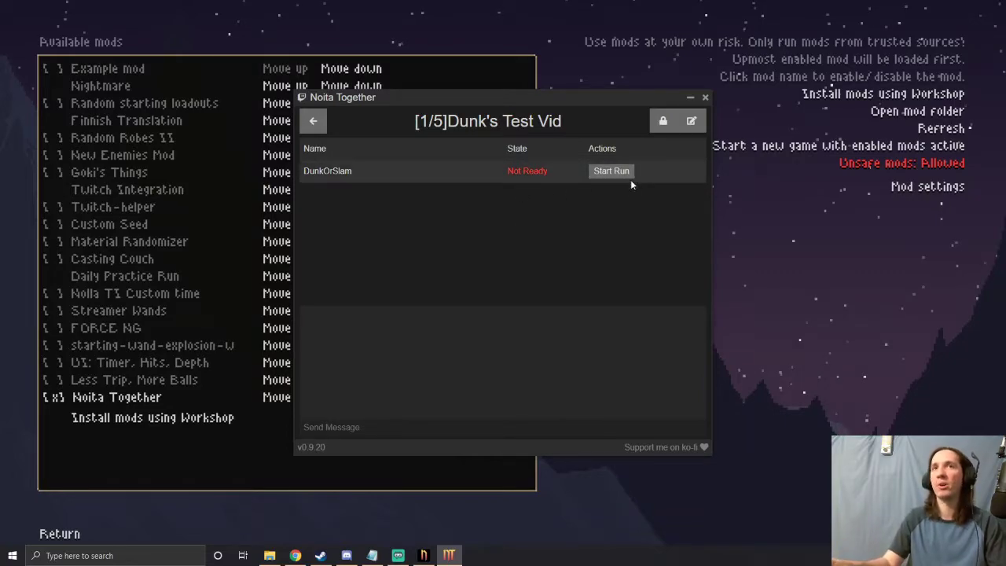
# Apply Game Options with End run death penalty and world seed 0 unchanged
pyautogui.click(691, 121)
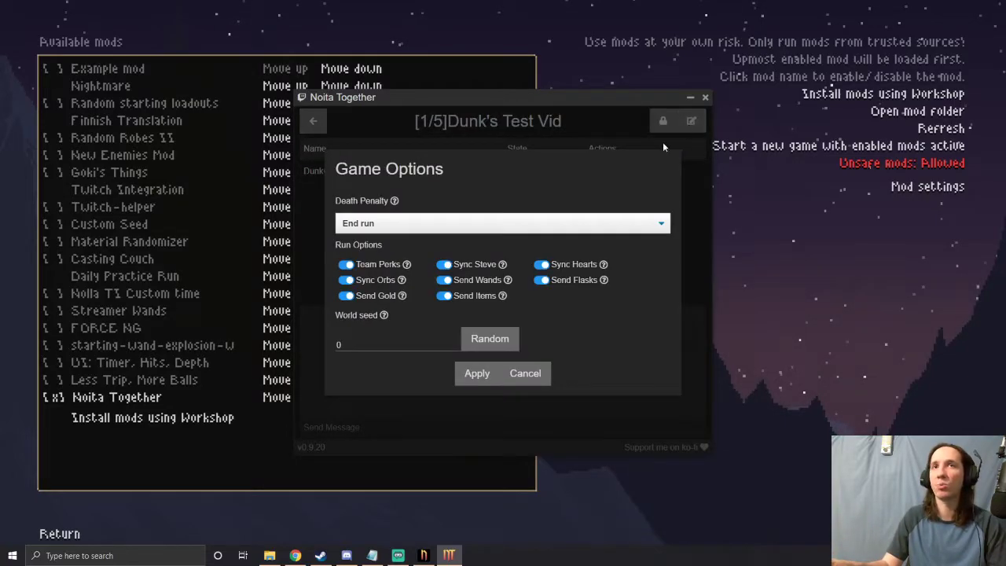
pyautogui.click(359, 224)
pyautogui.click(369, 237)
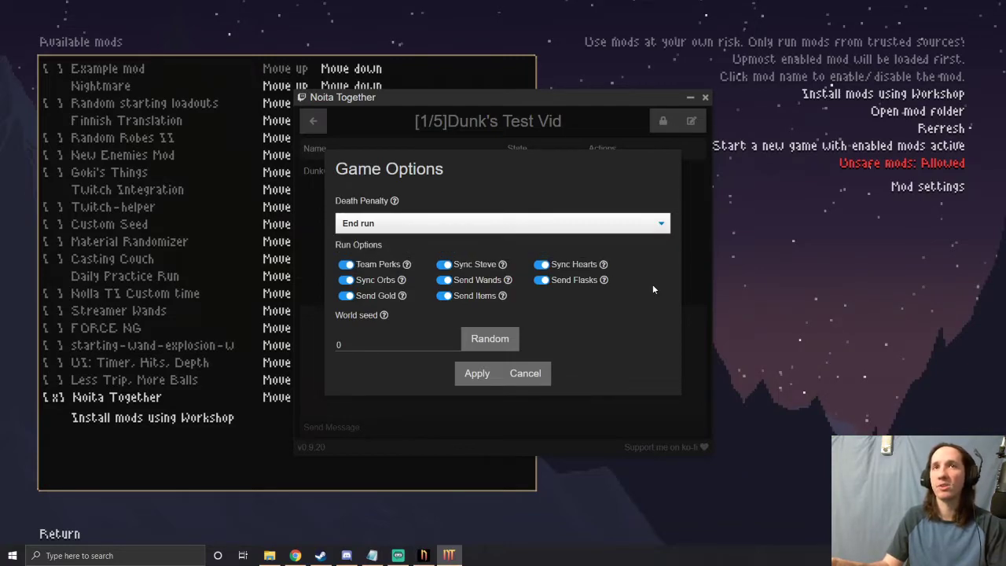
pyautogui.click(395, 340)
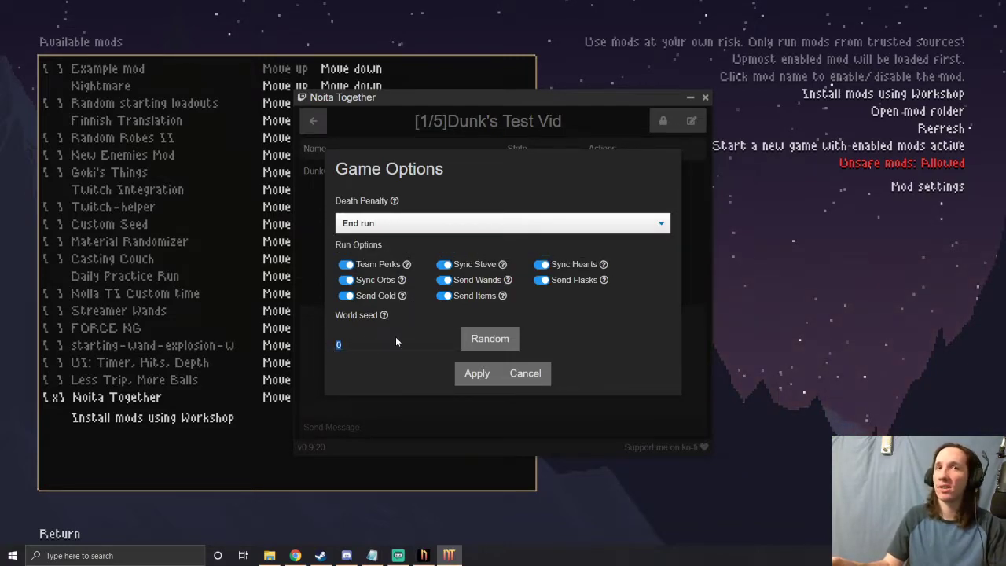
pyautogui.click(477, 373)
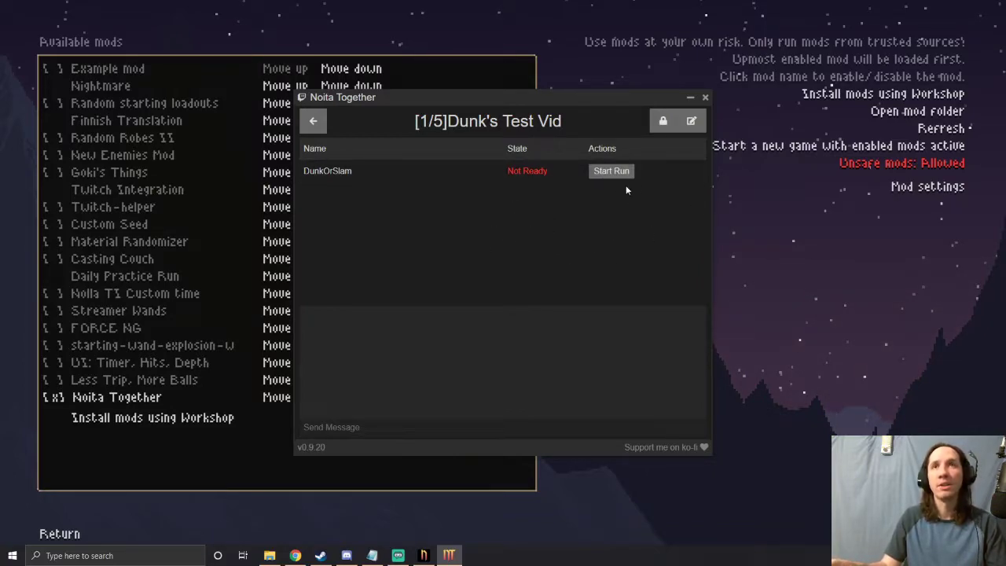
# In Noita, start a new game with the enabled mods active
pyautogui.moveTo(534, 177)
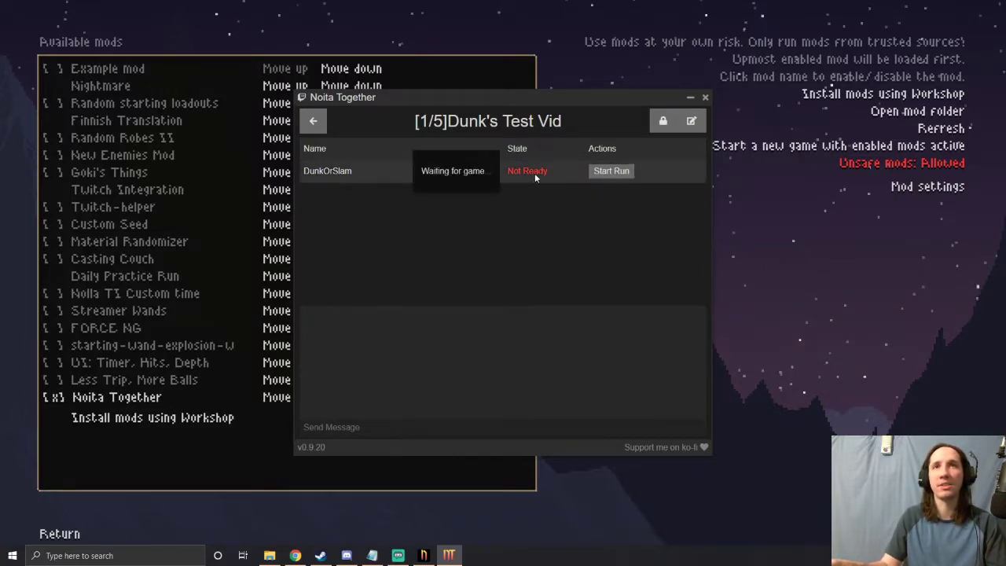
pyautogui.click(850, 257)
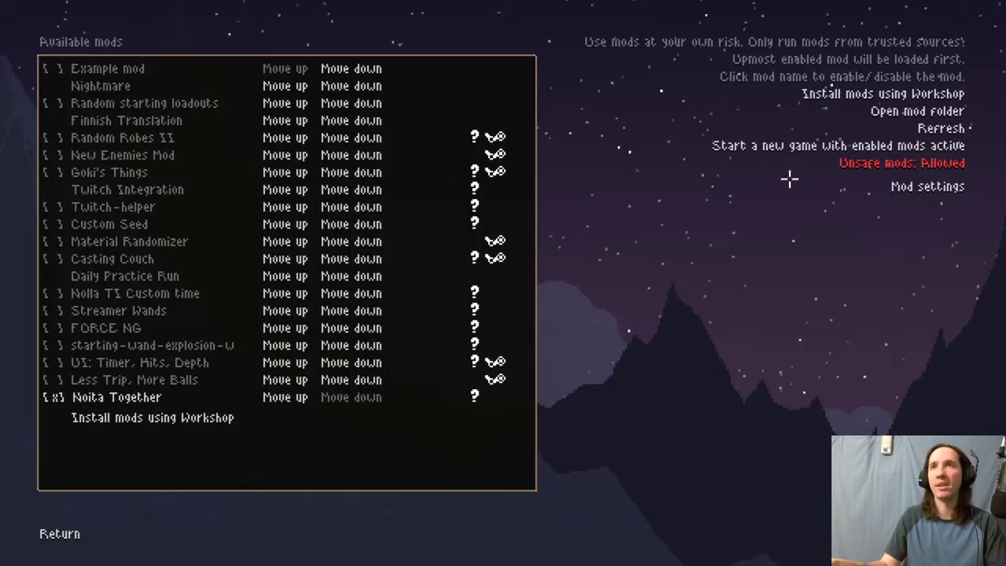
pyautogui.click(710, 145)
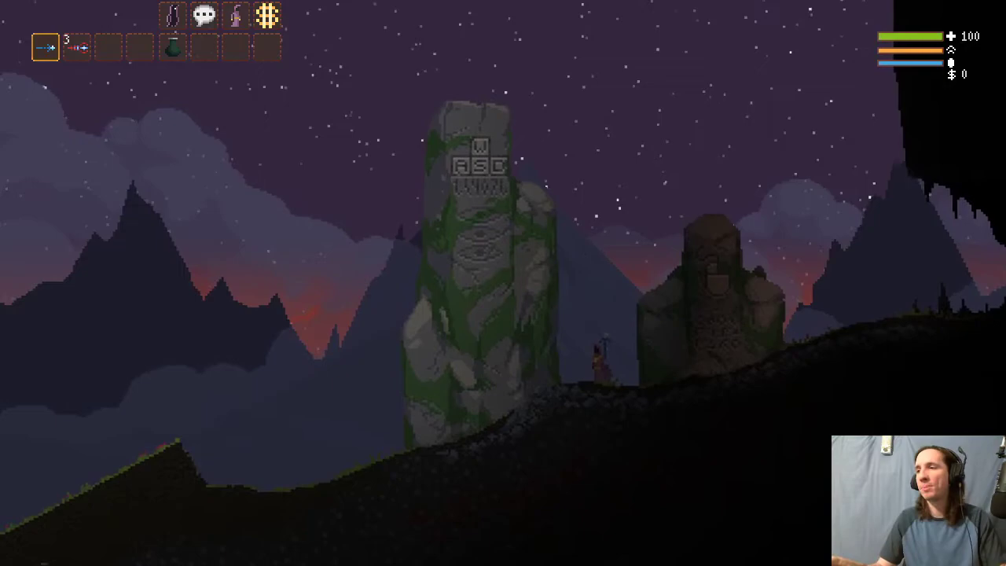
# Start the room's run in Noita Together and flip back to the game
pyautogui.hotkey('alt', 'Tab')
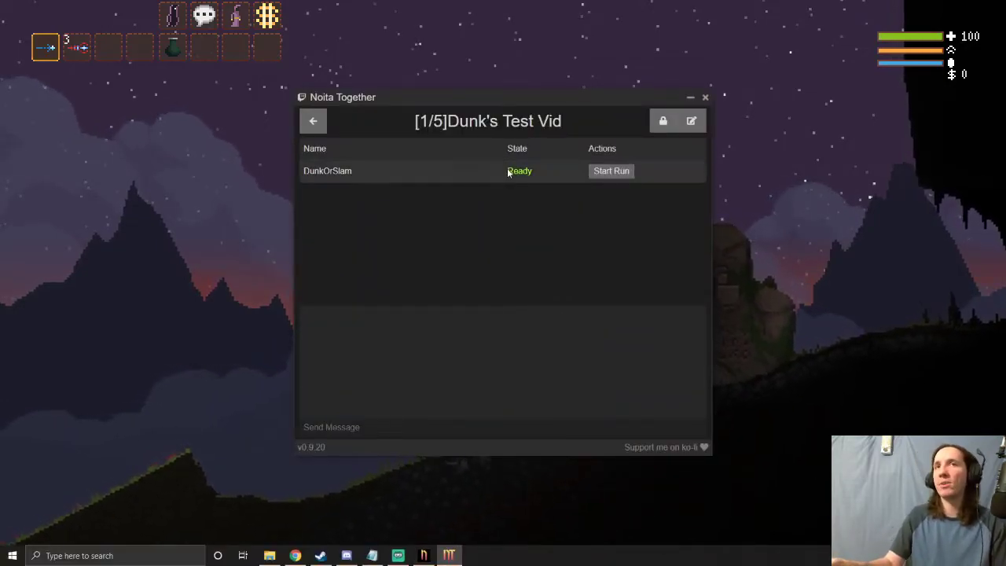
pyautogui.click(612, 173)
pyautogui.hotkey('alt', 'Tab')
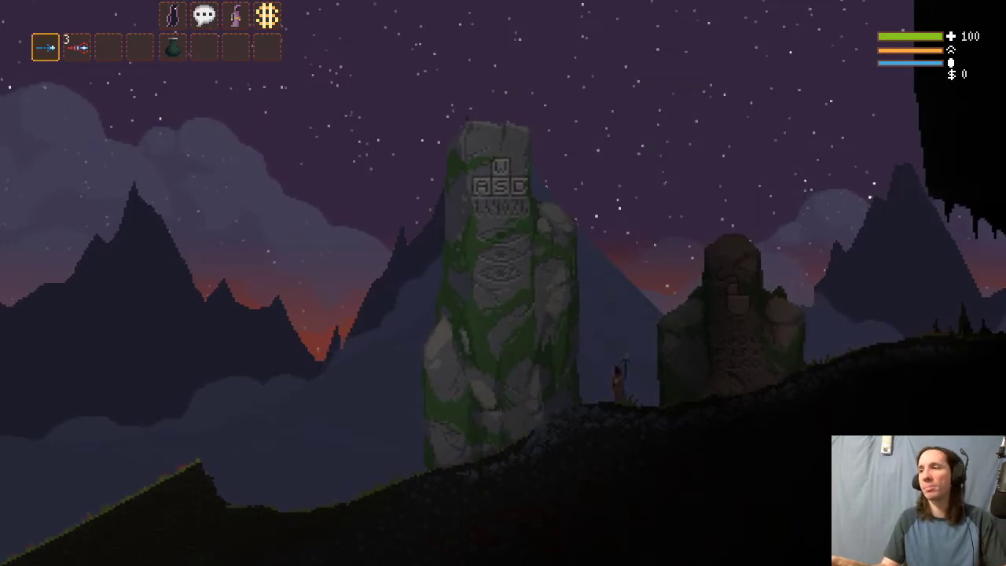
pyautogui.hotkey('alt', 'Tab')
# Reopen Game Options and open the Death Penalty list to pick Respawn Penalty
pyautogui.moveTo(519, 175)
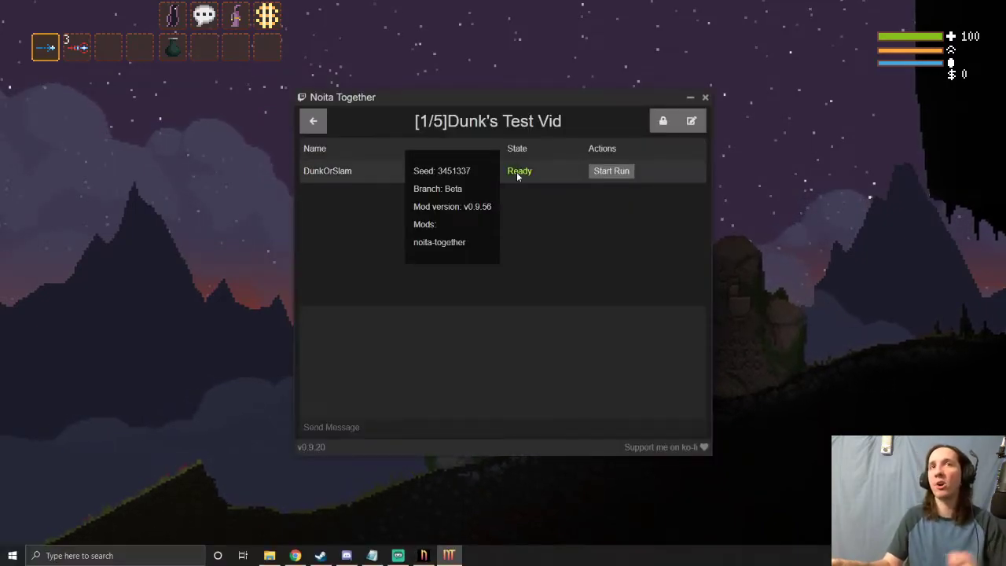
pyautogui.click(693, 124)
pyautogui.click(432, 224)
# Apply Respawn Penalty as the room's death penalty
pyautogui.click(370, 251)
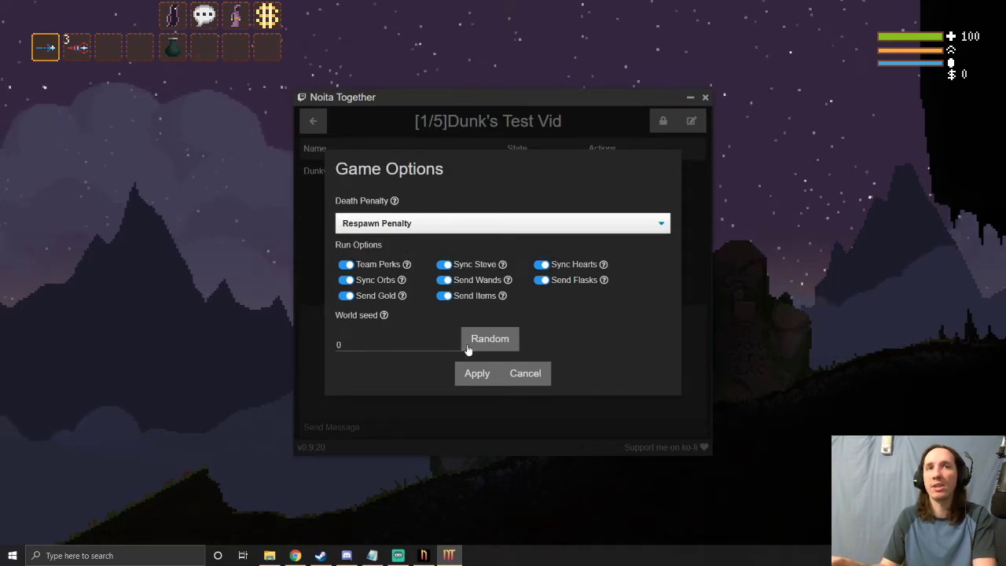
pyautogui.click(472, 373)
pyautogui.click(876, 342)
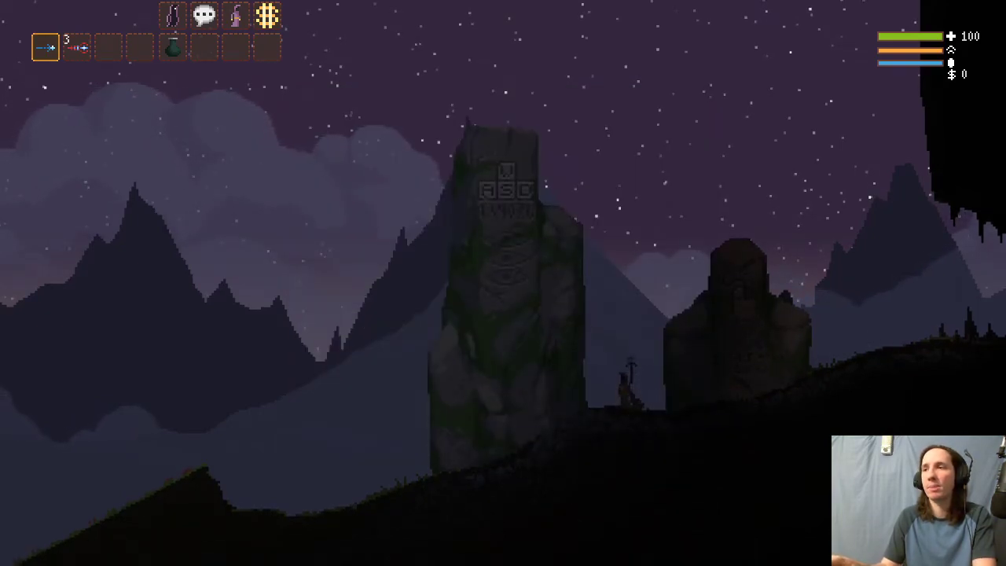
pyautogui.hotkey('alt', 'Tab')
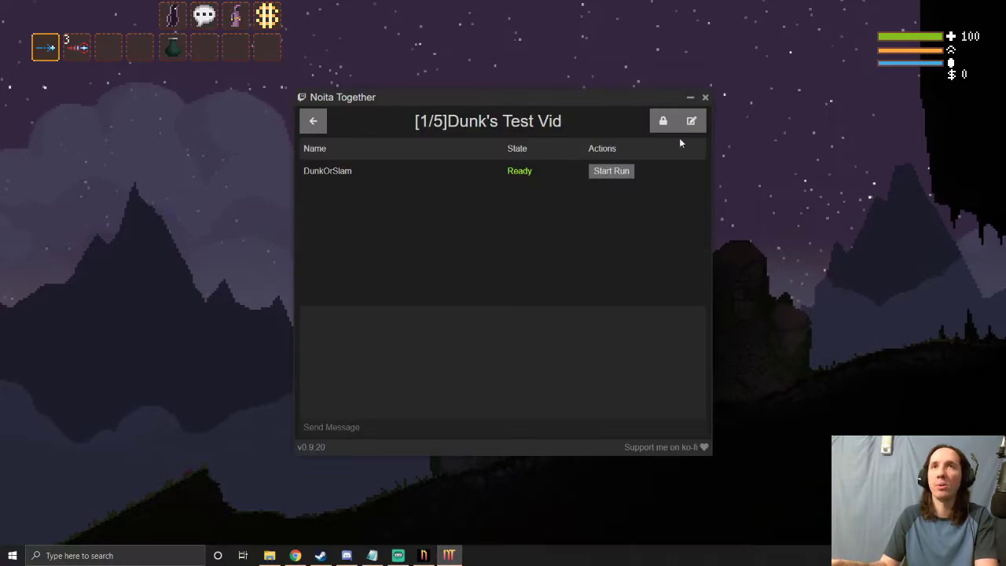
pyautogui.click(692, 122)
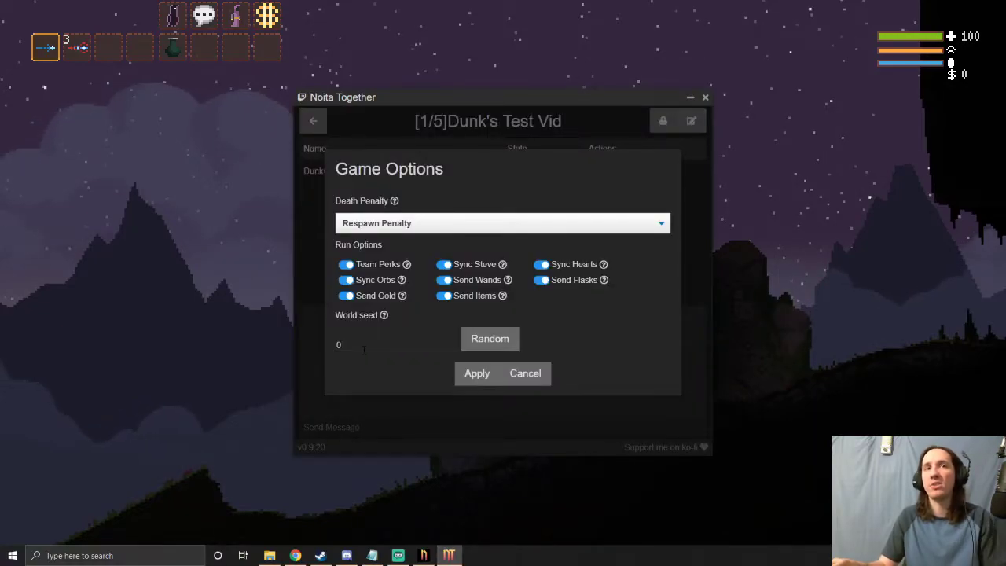
pyautogui.doubleClick(336, 346)
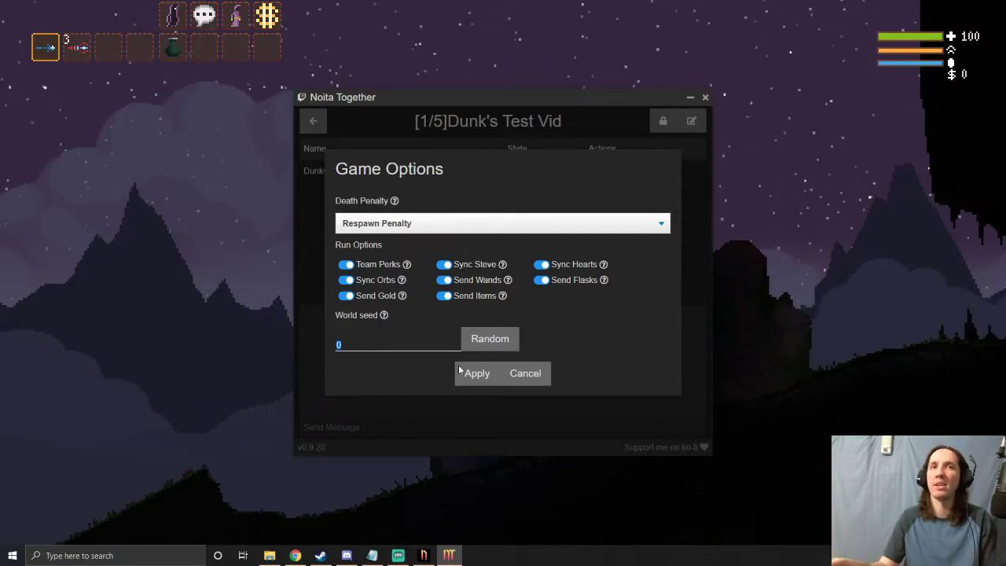
pyautogui.click(493, 340)
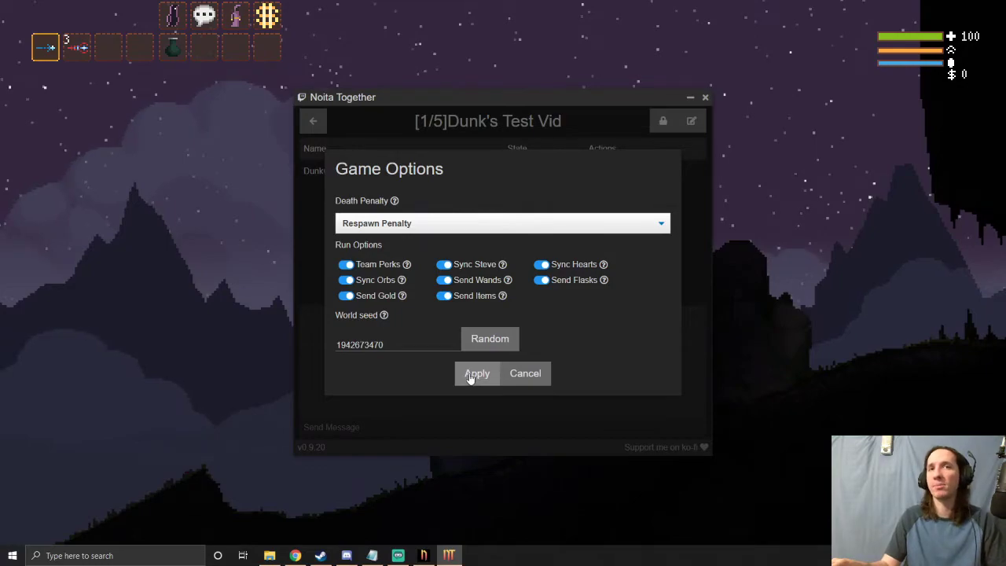
pyautogui.click(475, 375)
pyautogui.click(767, 344)
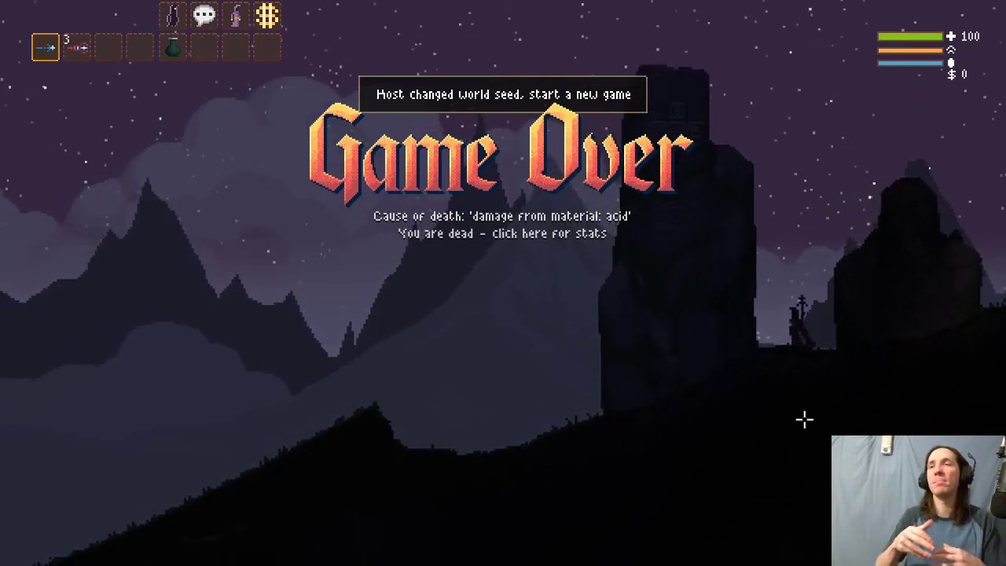
pyautogui.hotkey('alt', 'Tab')
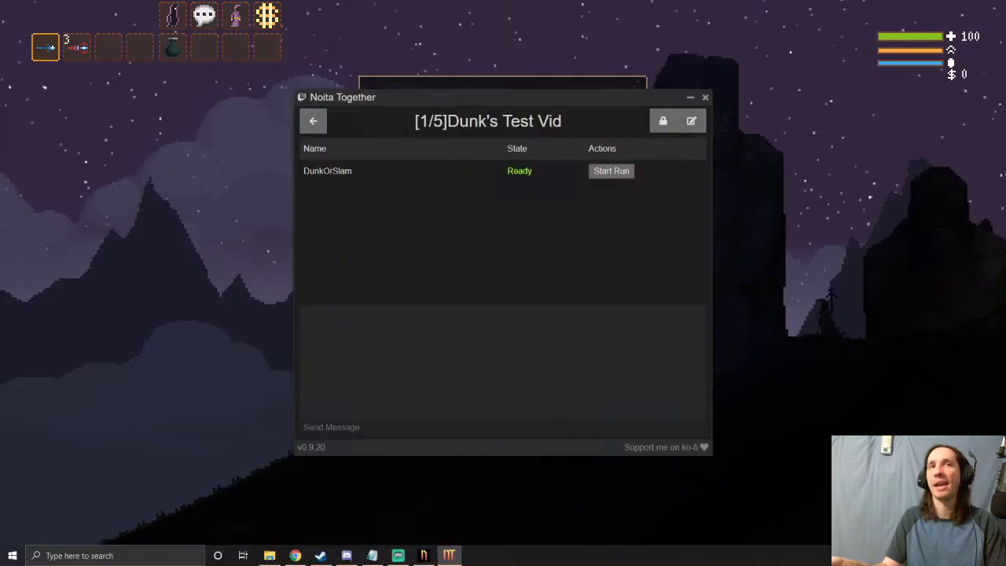
pyautogui.click(816, 291)
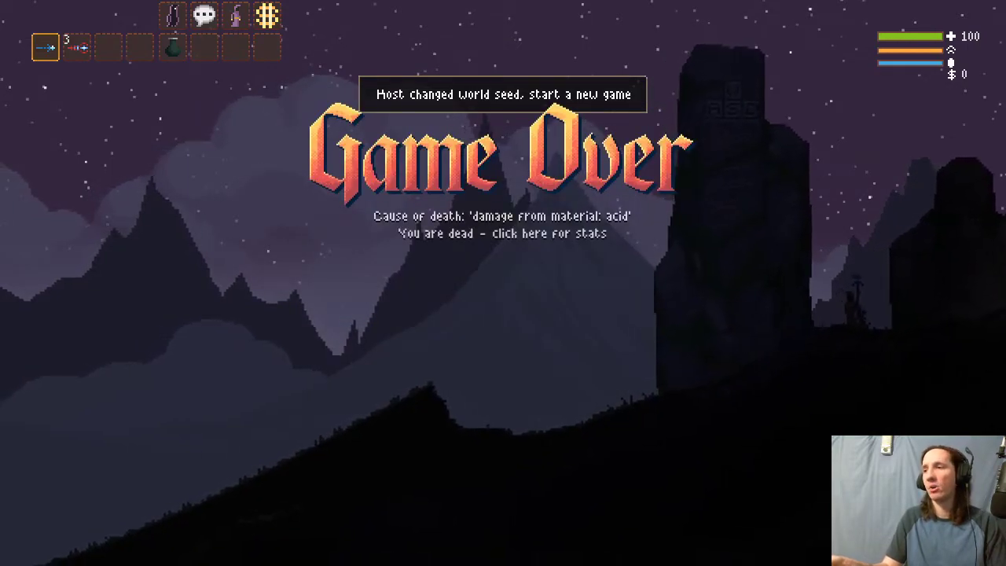
pyautogui.hotkey('alt', 'Tab')
pyautogui.moveTo(514, 175)
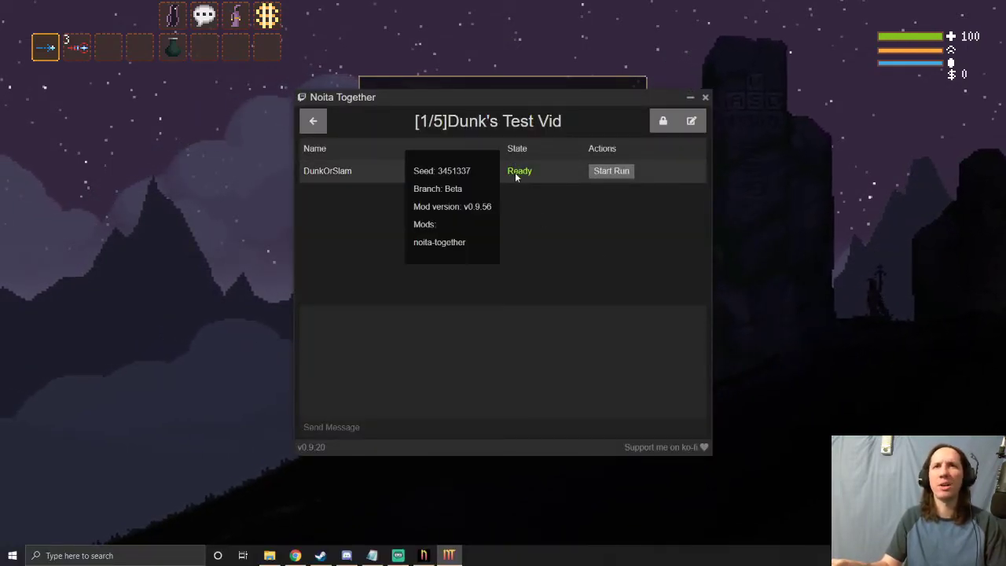
pyautogui.click(731, 302)
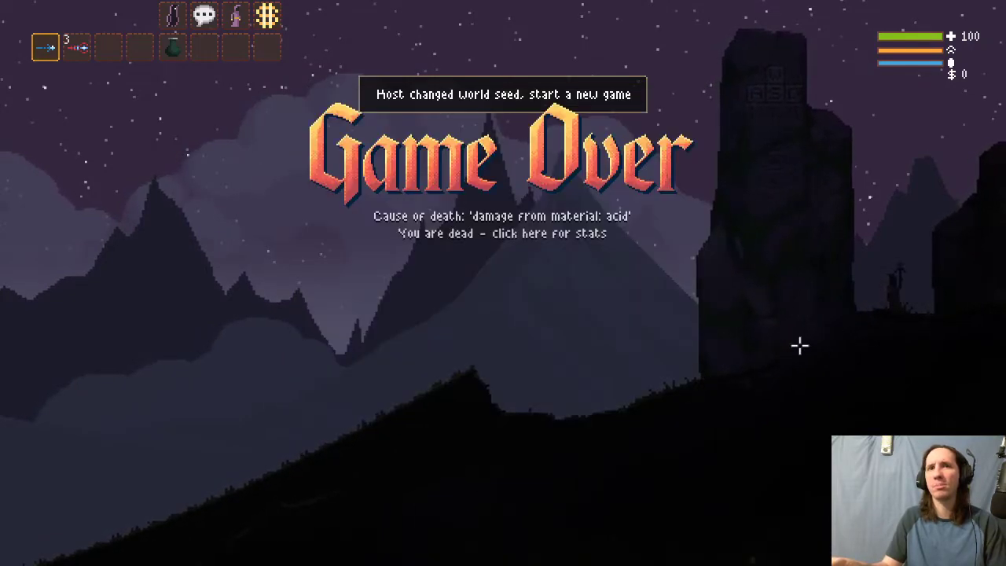
pyautogui.click(499, 418)
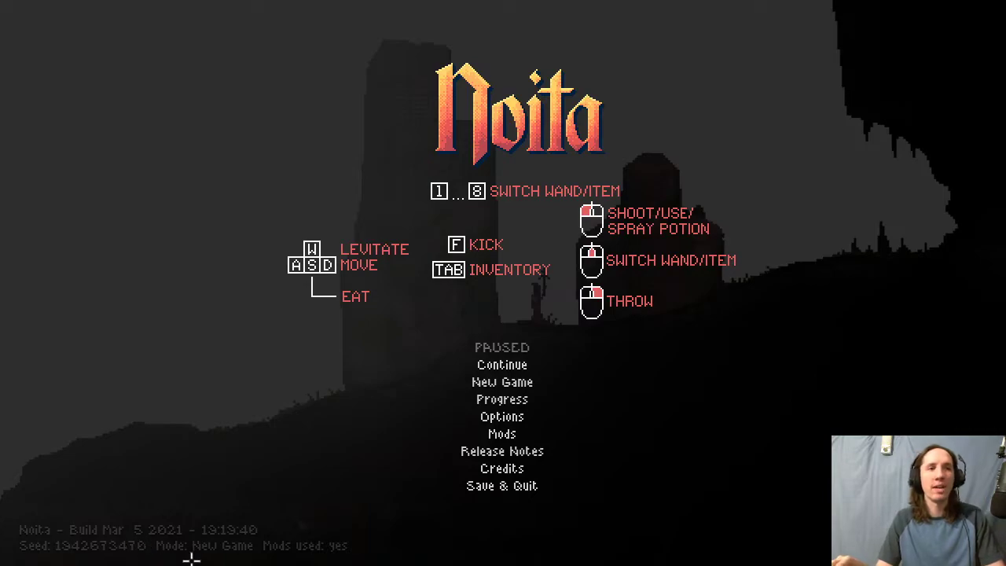
# Check the room's game options, cancel unchanged, and come back to the lobby
pyautogui.hotkey('alt', 'Tab')
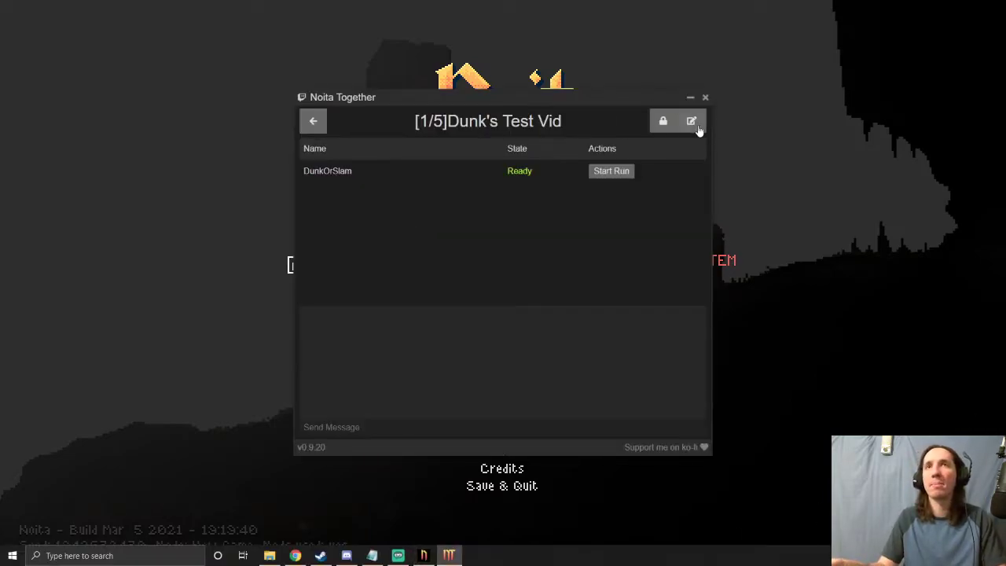
pyautogui.click(692, 122)
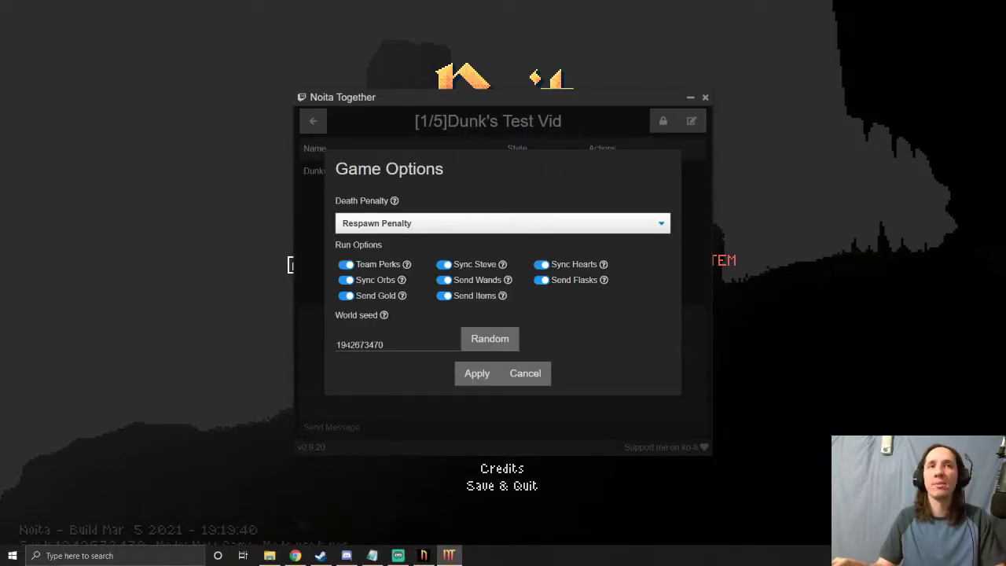
pyautogui.click(539, 373)
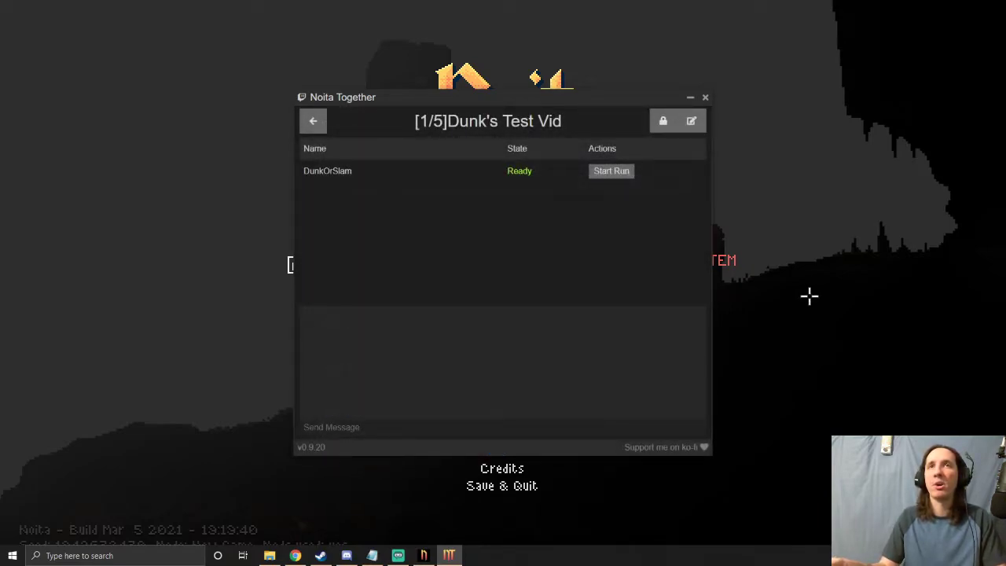
pyautogui.click(819, 273)
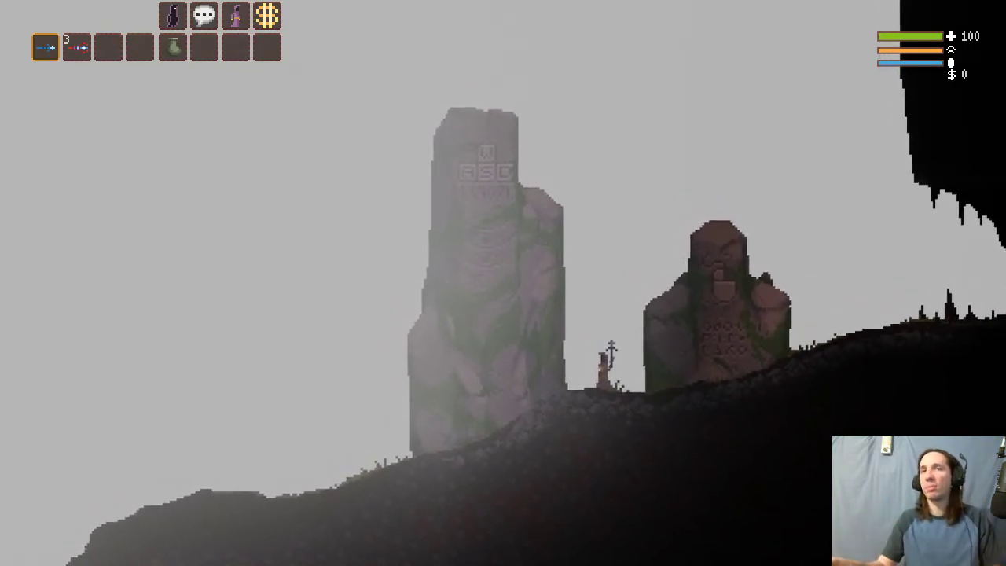
pyautogui.hotkey('alt', 'Tab')
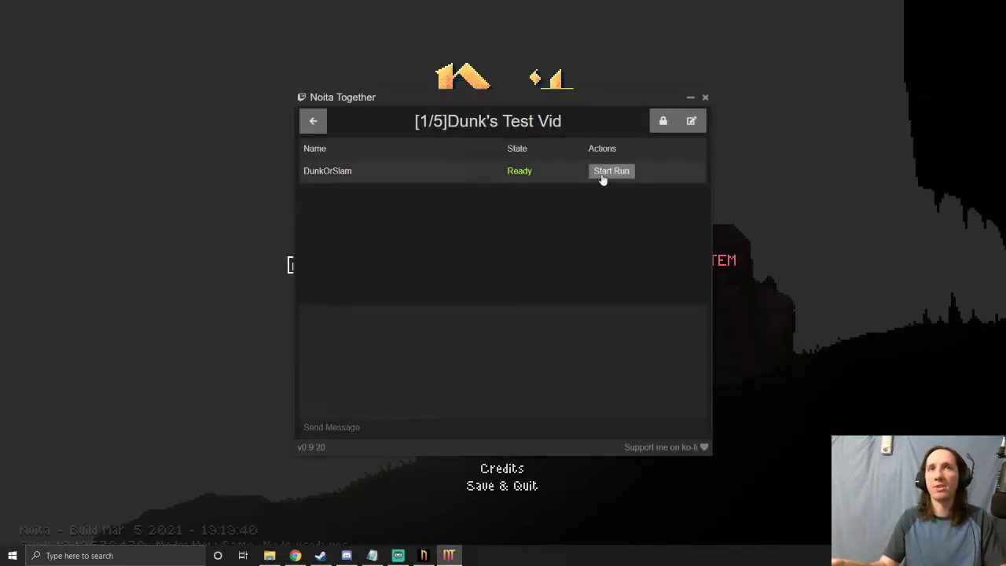
# Start the synced run and walk right past the statue toward the cave
pyautogui.click(822, 285)
pyautogui.press('d')
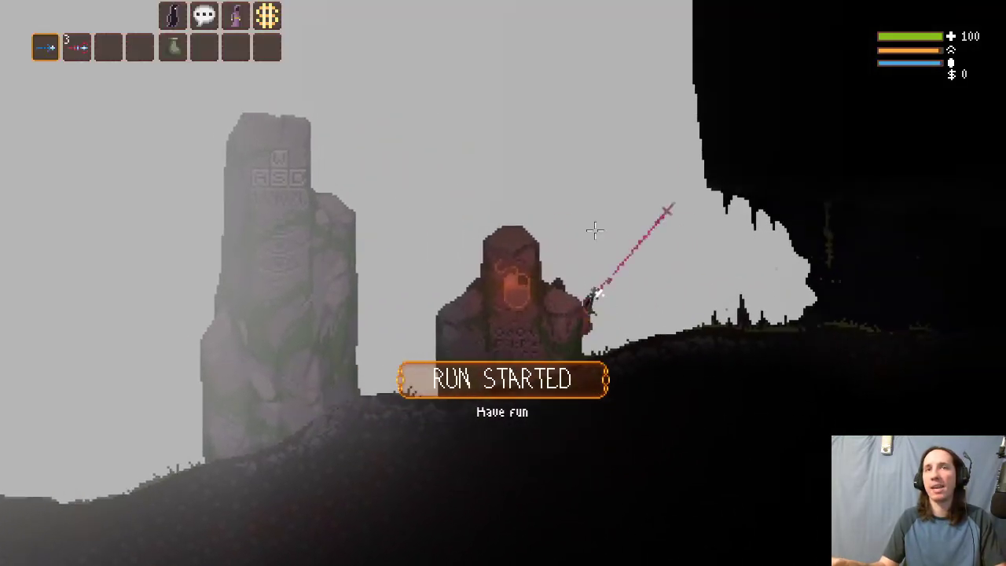
pyautogui.press('d')
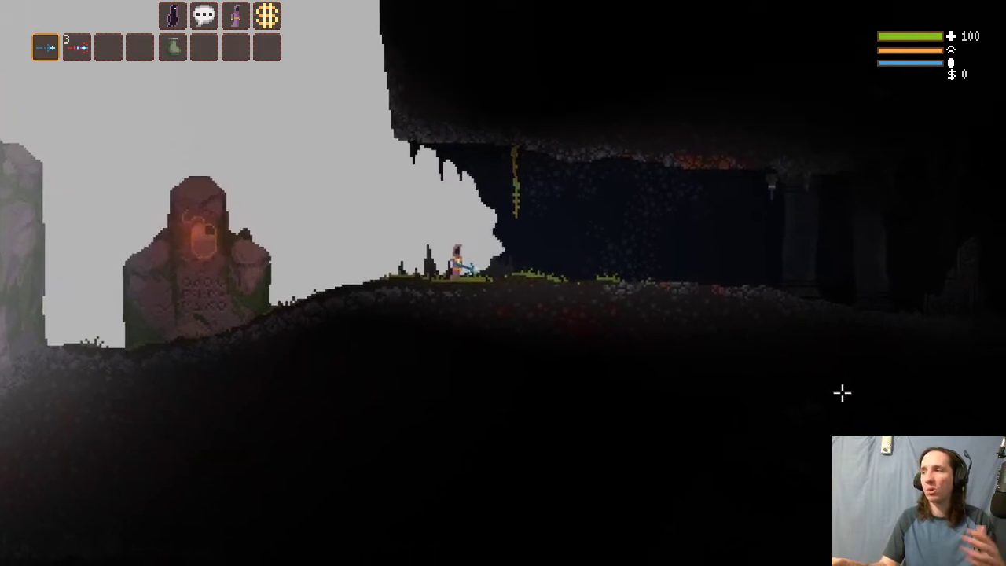
pyautogui.hotkey('alt', 'Tab')
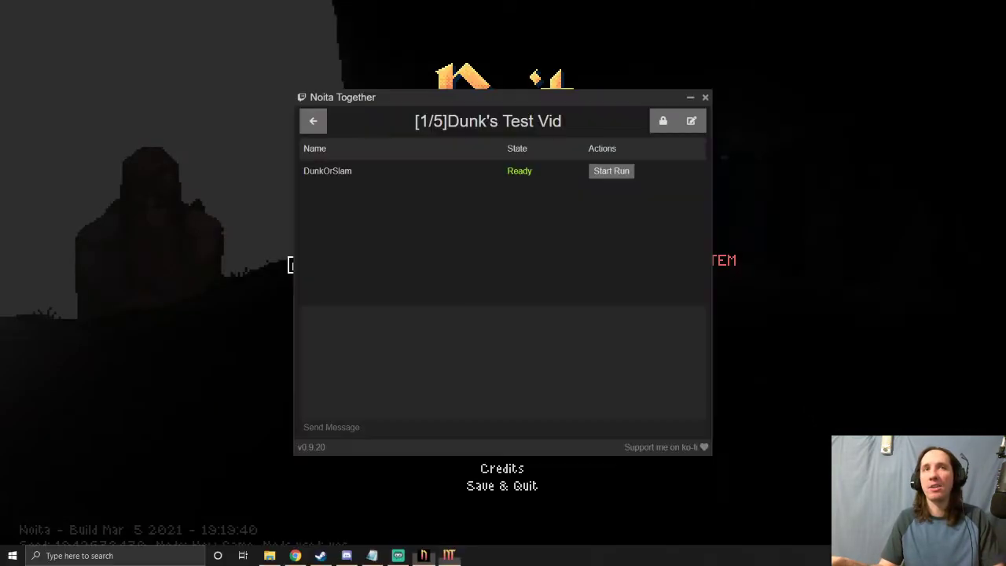
pyautogui.click(621, 171)
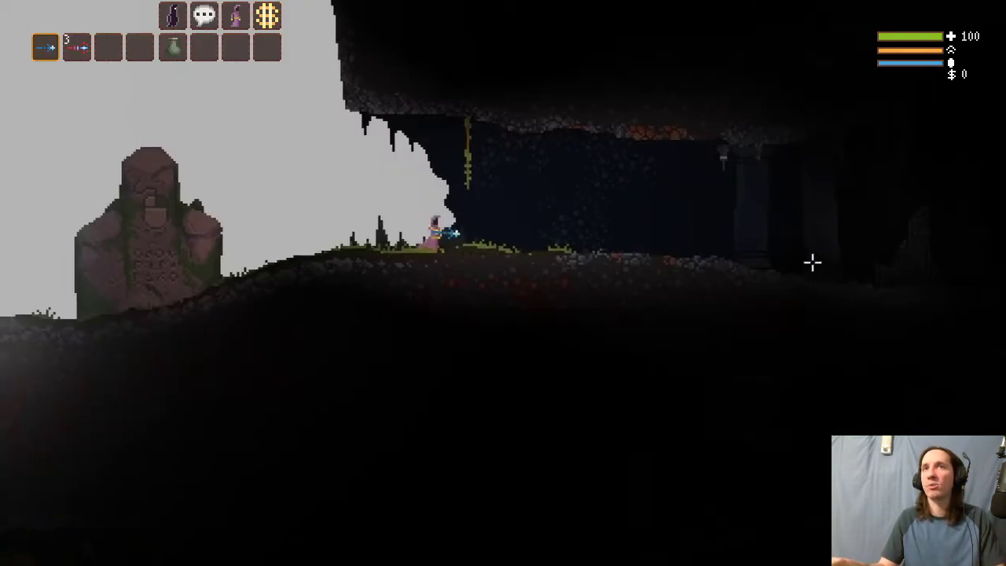
# Walk right through the cave past the signs and down the slope into the Mines
pyautogui.press('d')
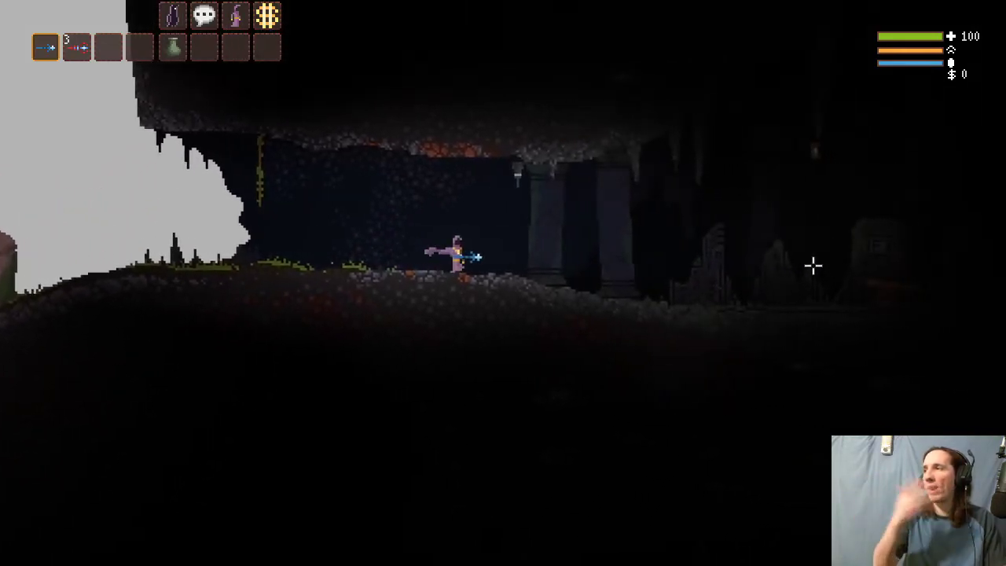
pyautogui.press('d')
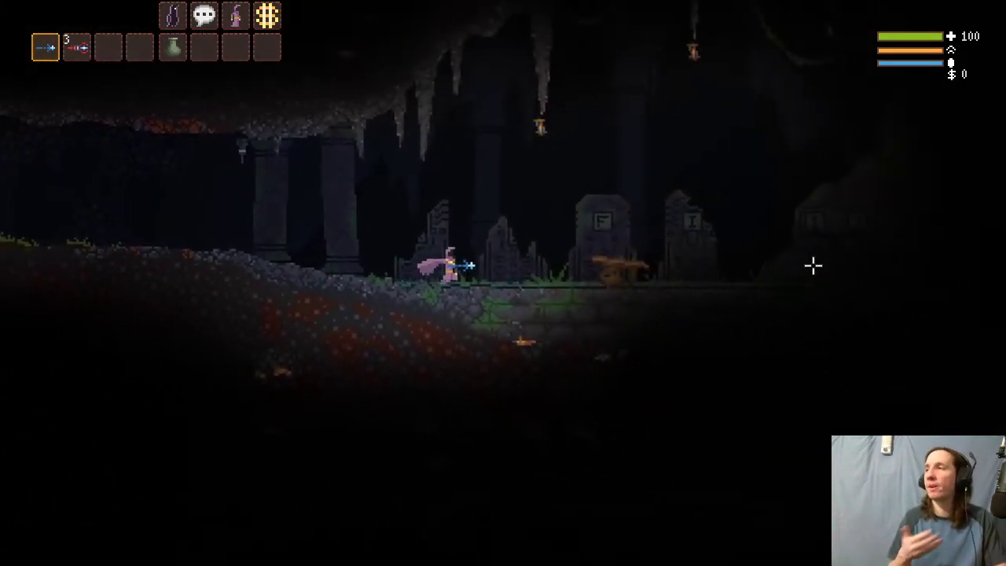
pyautogui.press('d')
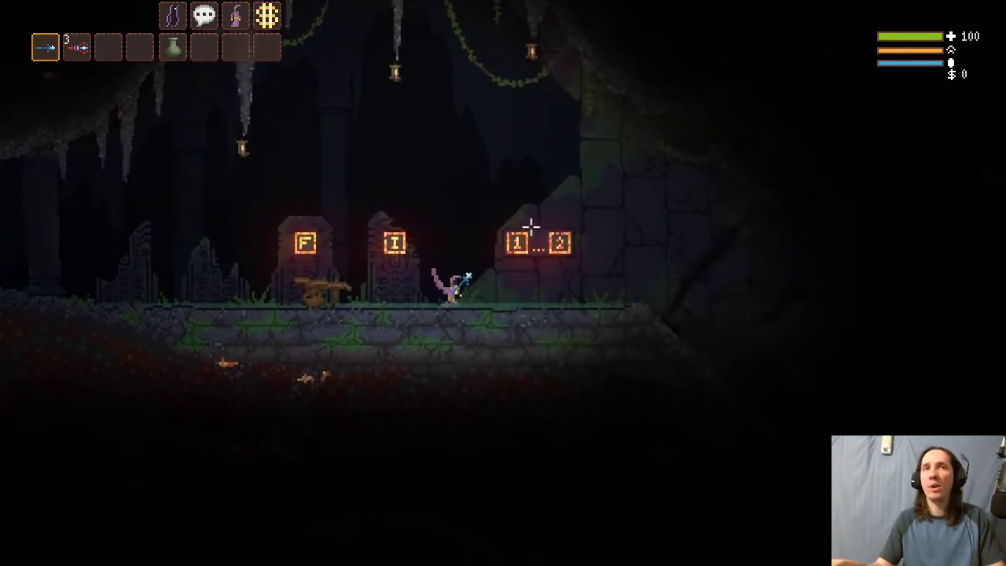
pyautogui.hotkey('alt', 'Tab')
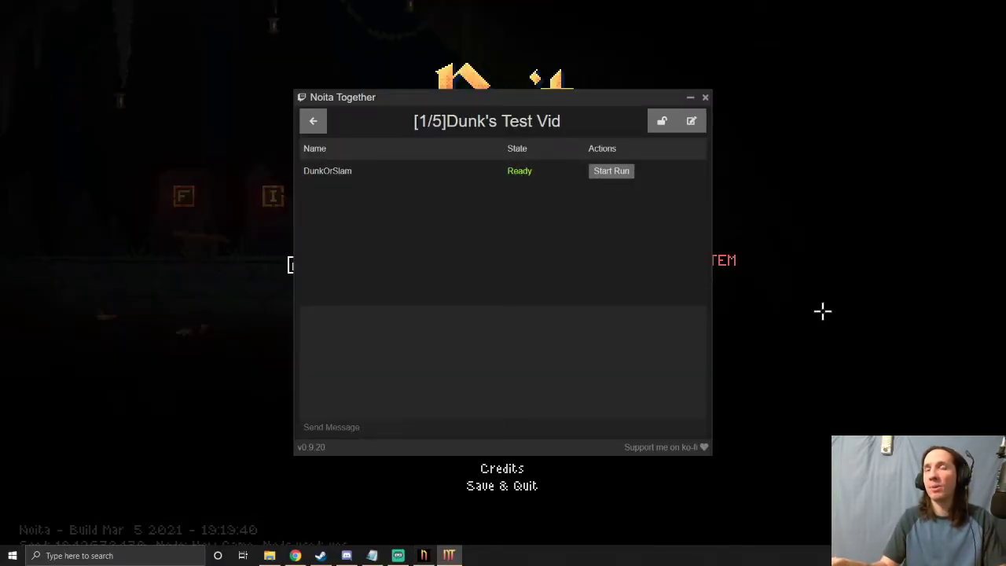
pyautogui.hotkey('alt', 'Tab')
pyautogui.press('d')
pyautogui.click(590, 285)
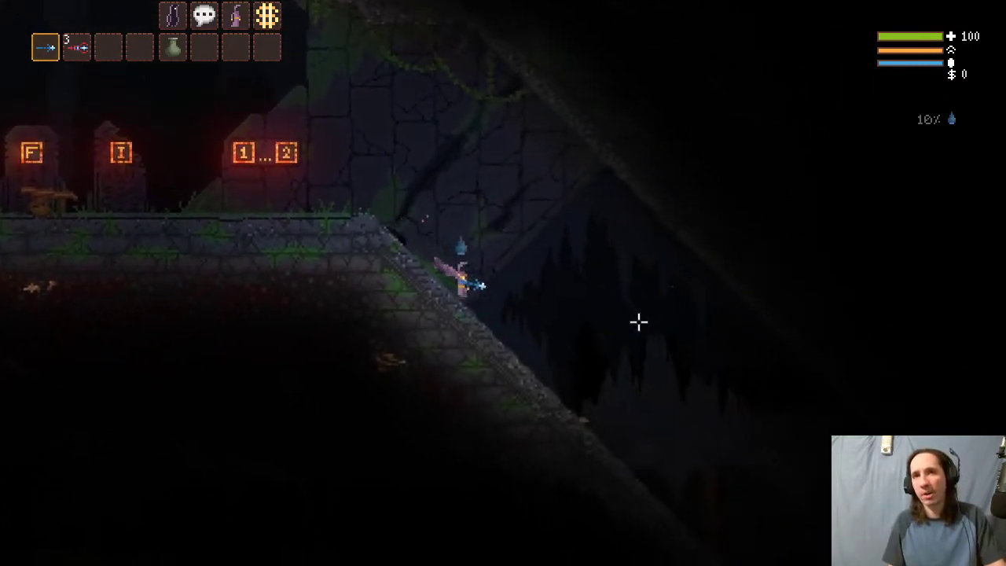
pyautogui.press('d')
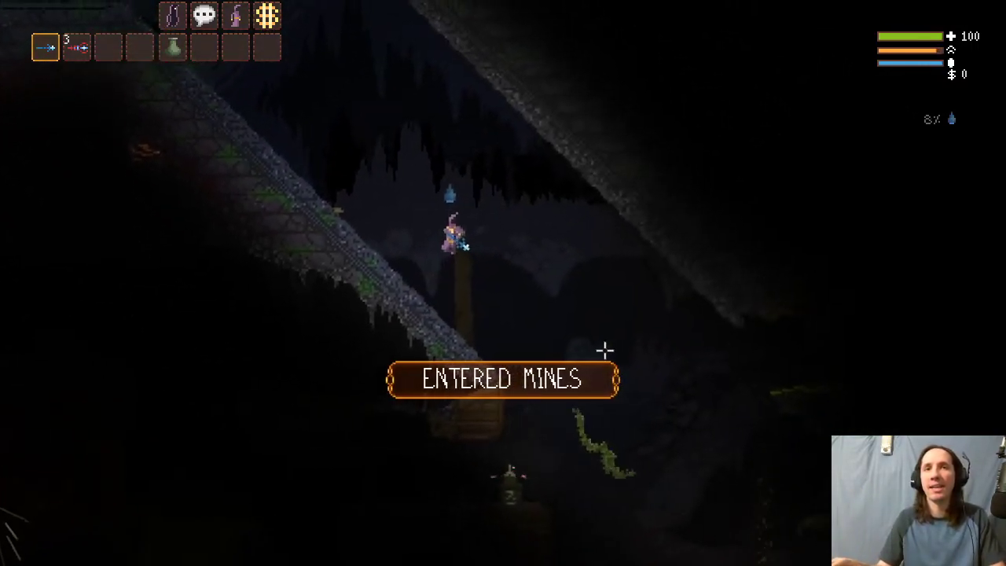
pyautogui.press('a')
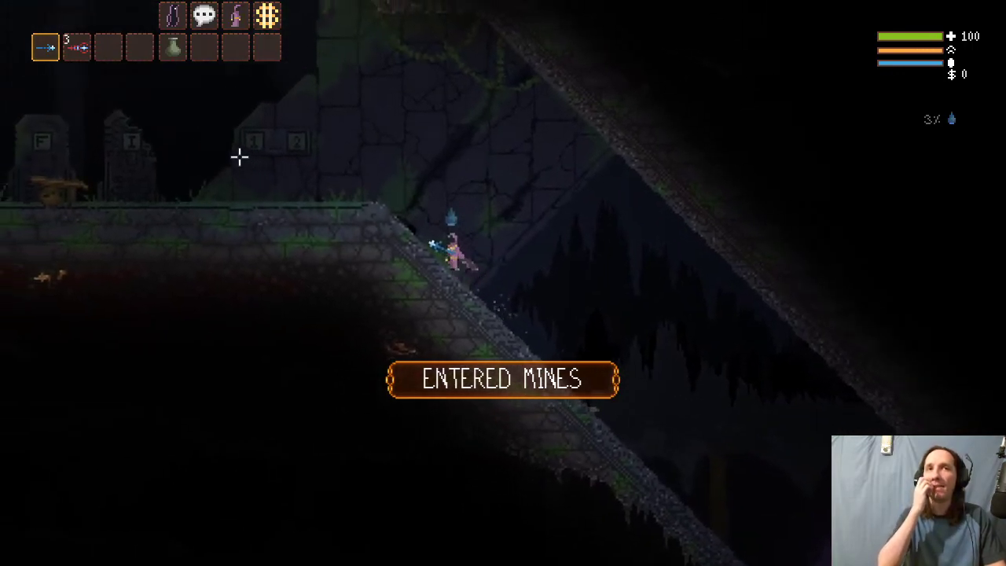
pyautogui.press('a')
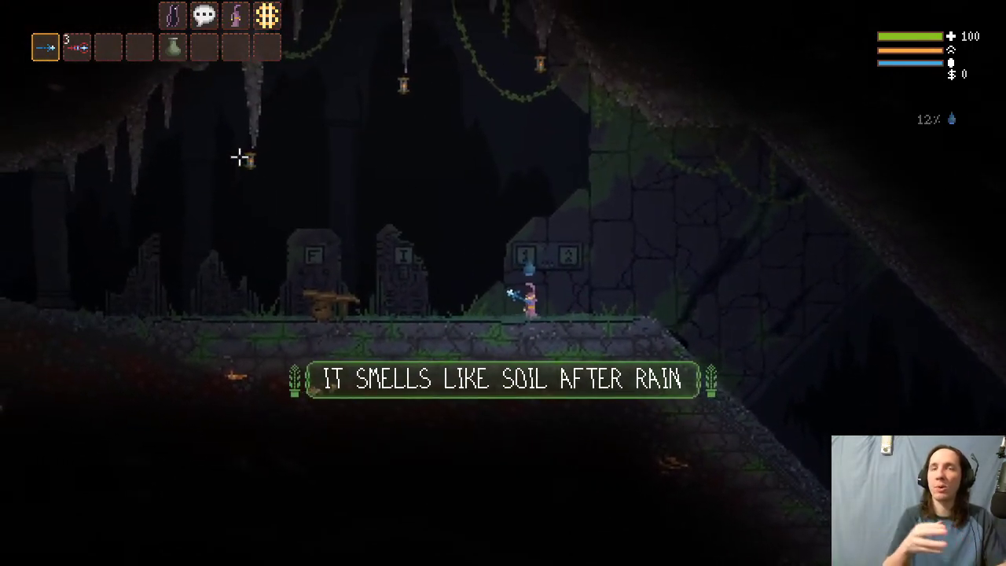
pyautogui.press('d')
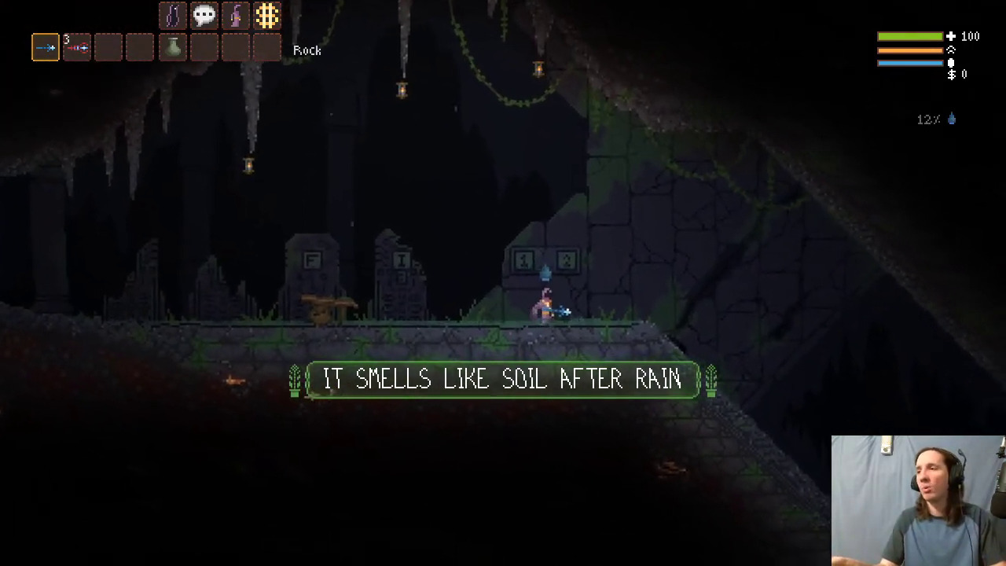
# Pick up the Acceleratium Potion, levitate back onto the stone ledge, and pause
pyautogui.hotkey('alt', 'Tab')
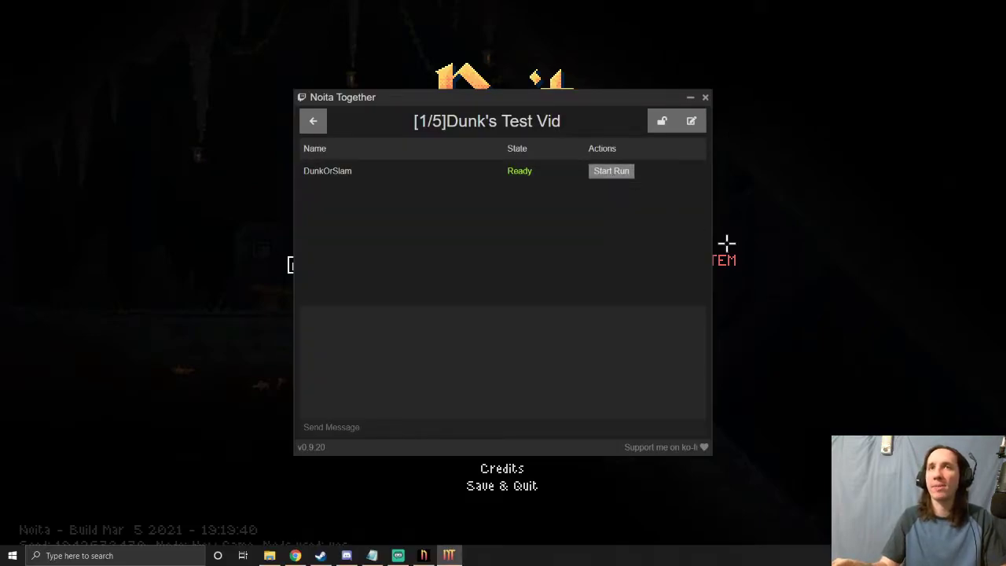
pyautogui.hotkey('alt', 'Tab')
pyautogui.press('d')
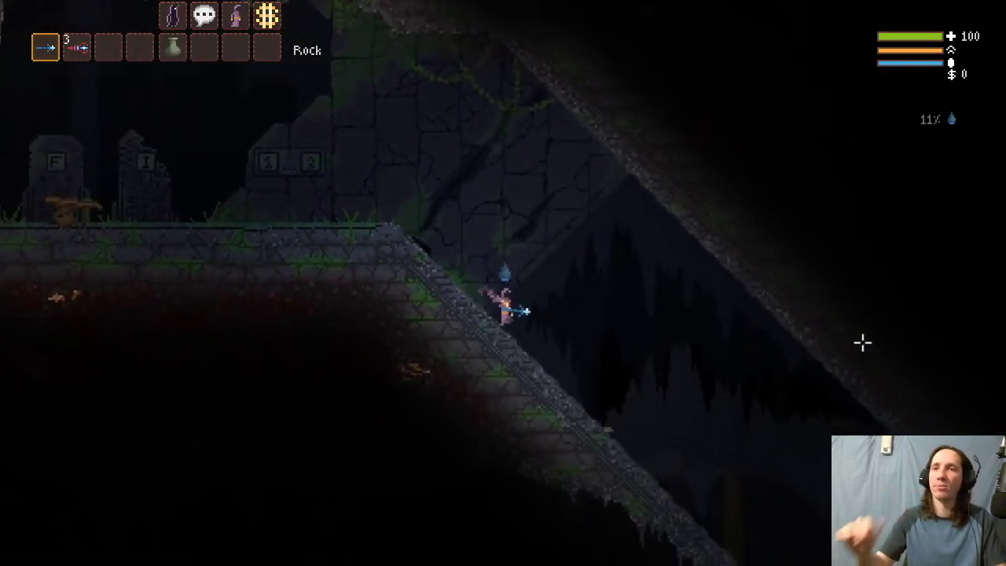
pyautogui.press('d')
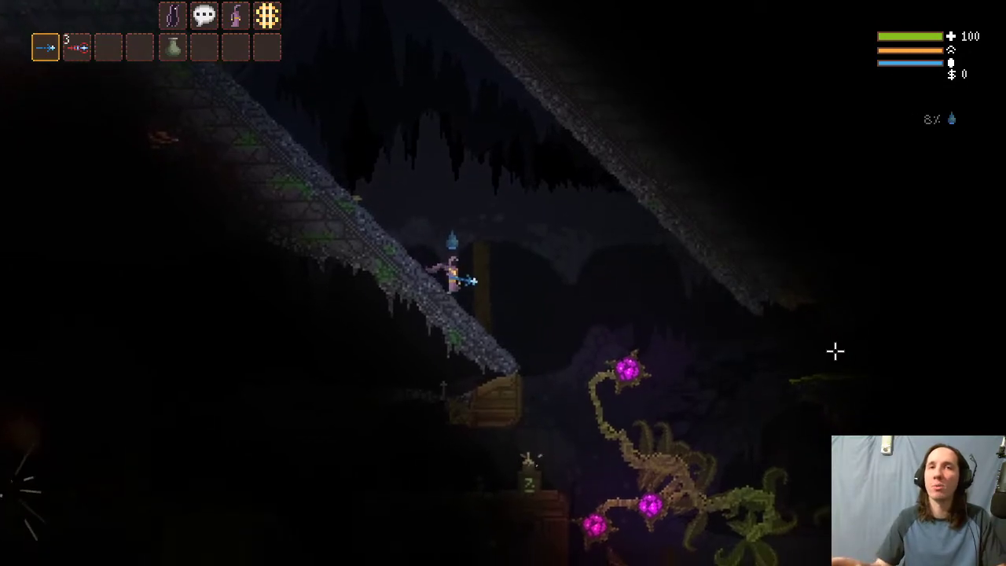
pyautogui.press('d')
pyautogui.press('e')
pyautogui.press('w')
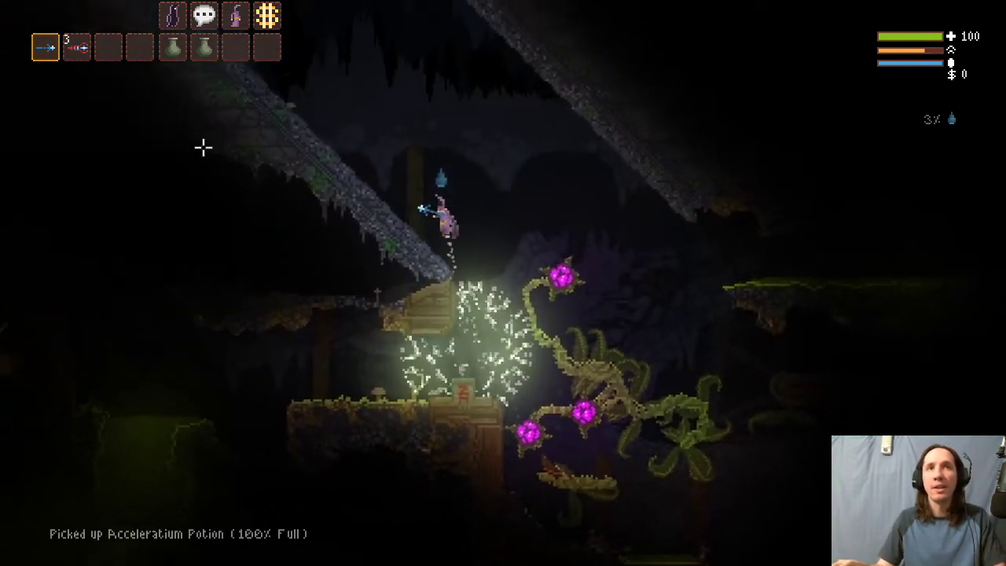
pyautogui.press('w')
pyautogui.press('a')
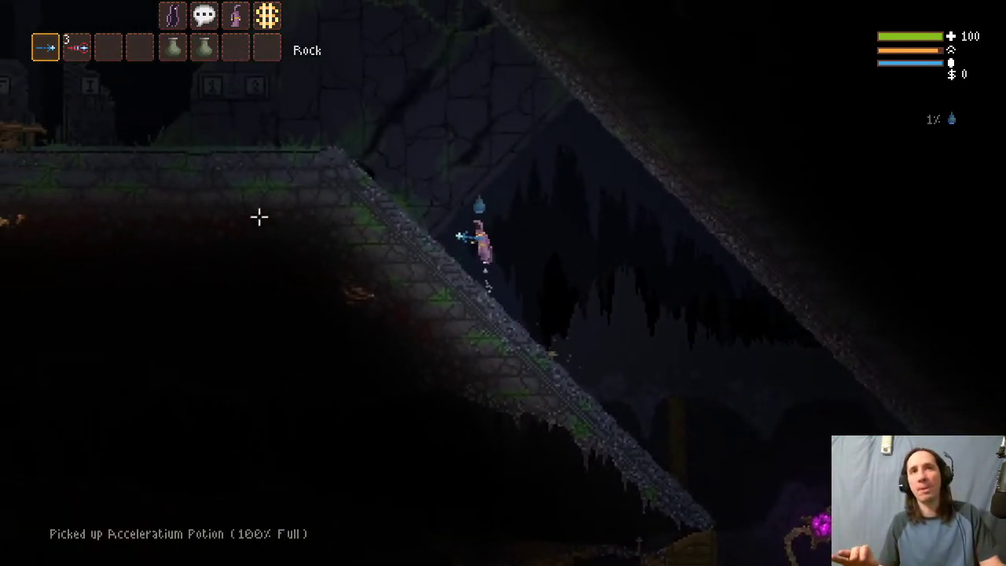
pyautogui.press('w')
pyautogui.press('a')
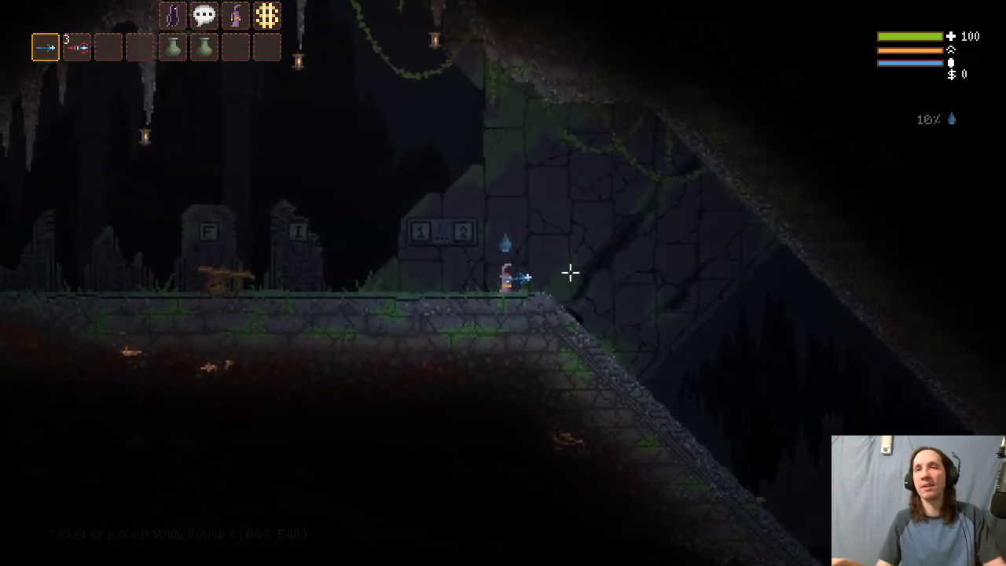
pyautogui.press('Escape')
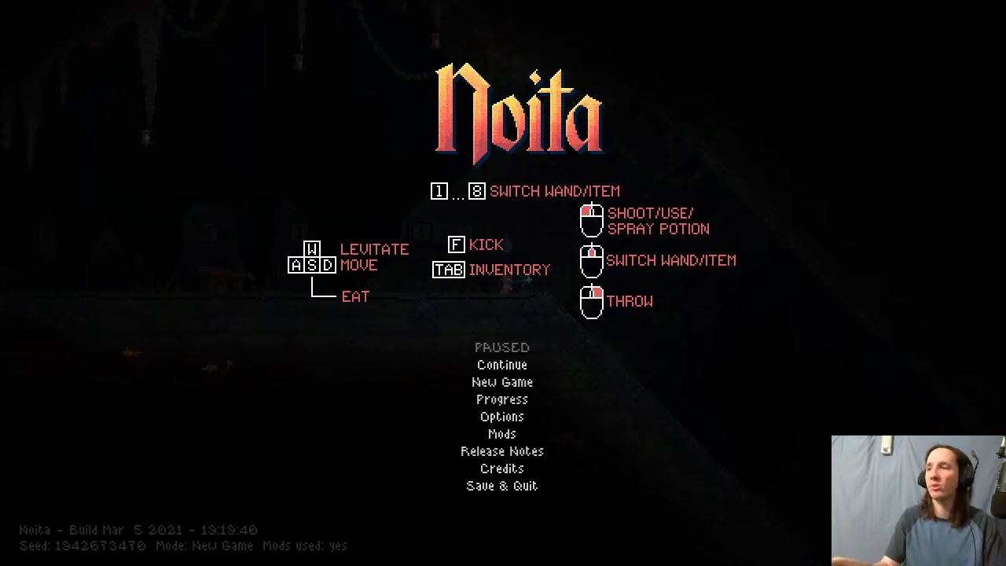
# Highlight the note about opening the login link manually and the login URL line
pyautogui.hotkey('alt', 'Tab')
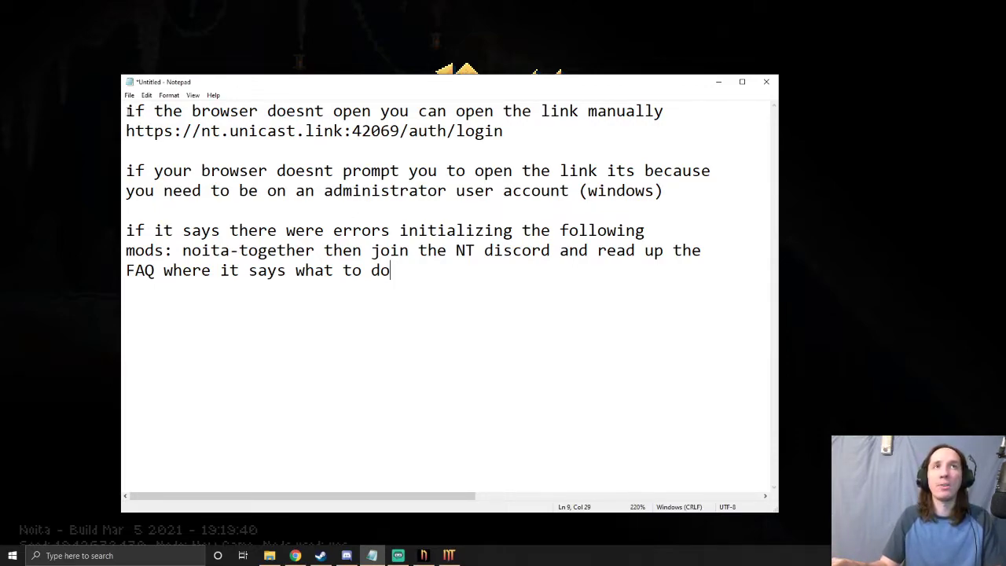
pyautogui.moveTo(126, 111); pyautogui.dragTo(659, 111)
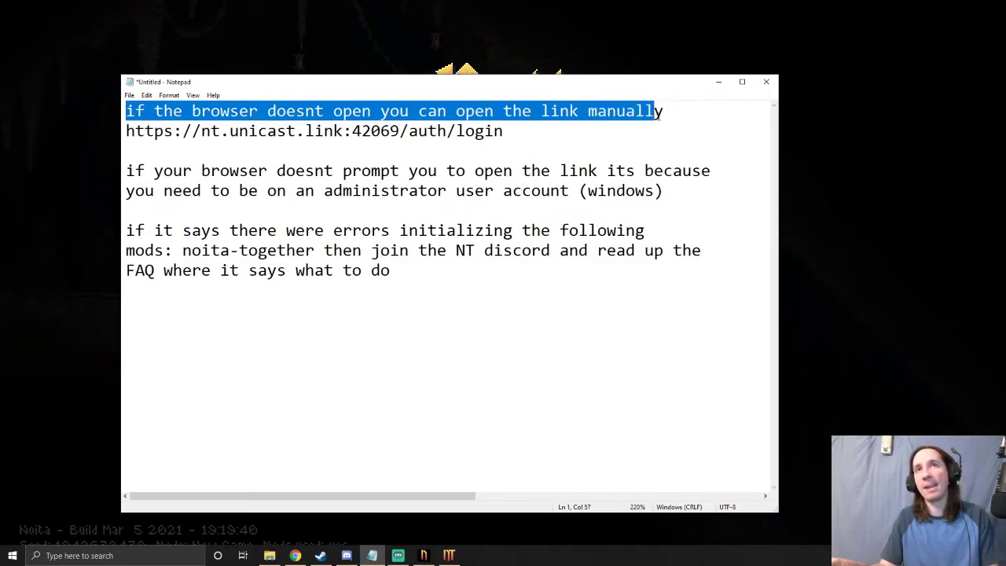
pyautogui.click(582, 131)
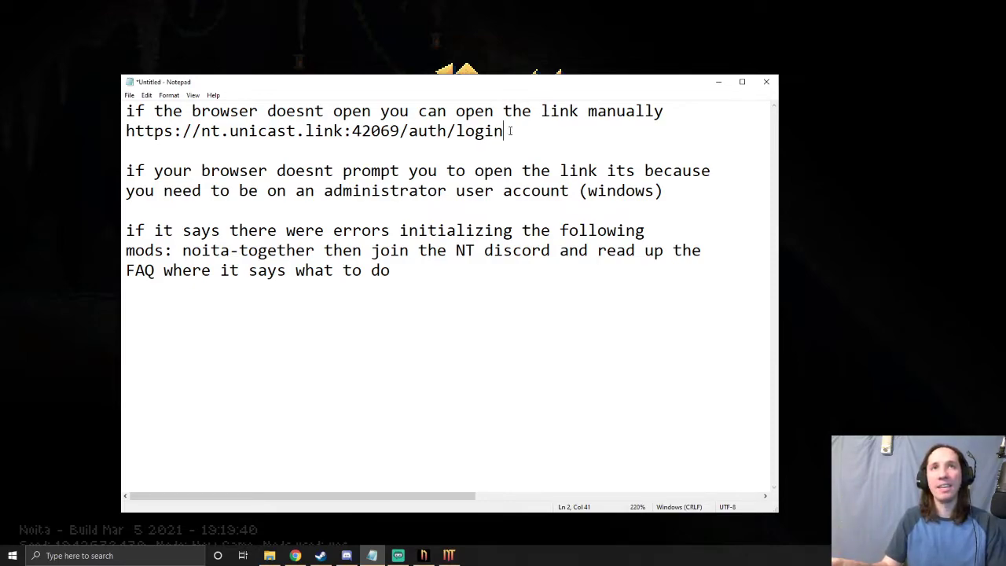
pyautogui.moveTo(511, 131); pyautogui.dragTo(124, 131)
pyautogui.click(384, 189)
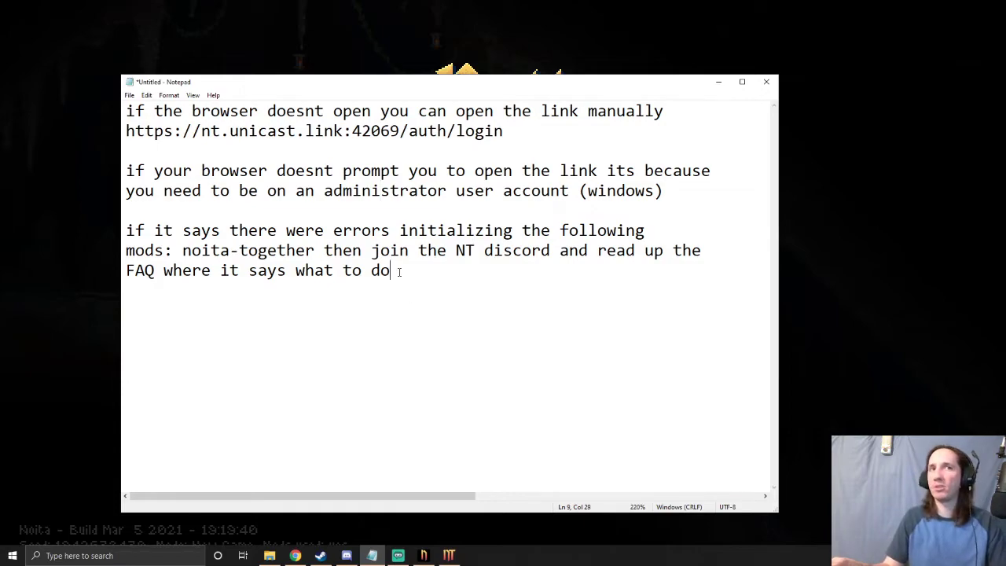
# Highlight all the troubleshooting notes, then the administrator account note
pyautogui.moveTo(400, 272); pyautogui.dragTo(125, 113)
pyautogui.click(430, 278)
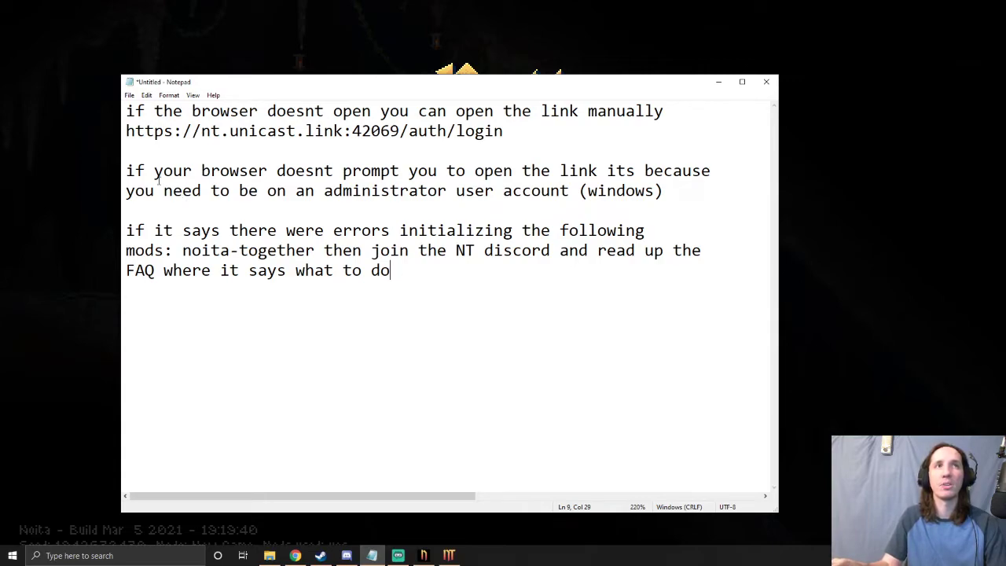
pyautogui.moveTo(127, 170); pyautogui.dragTo(669, 187)
pyautogui.click(671, 187)
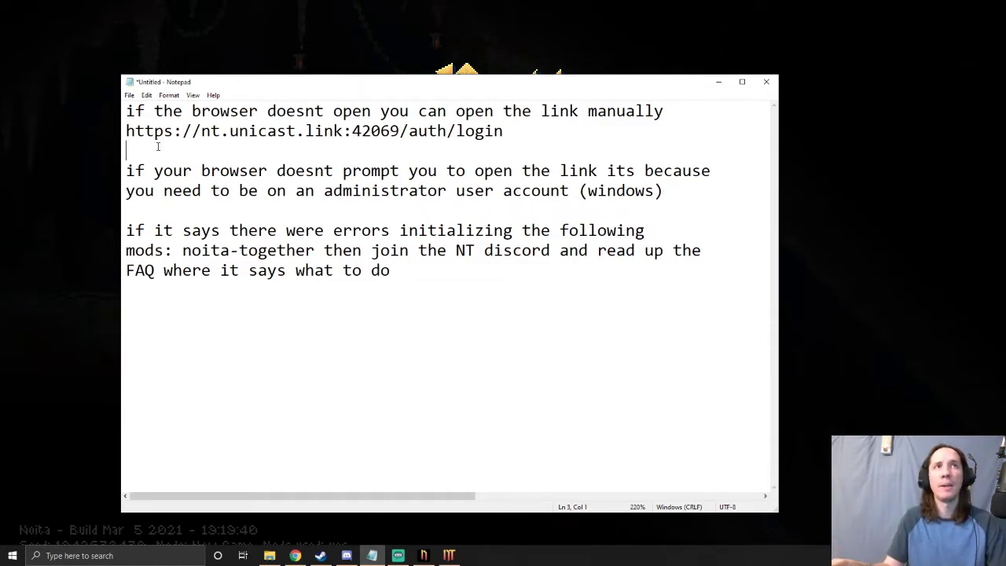
# Delete the blank line after the login URL, then bring up the GitHub releases page
pyautogui.press('BackSpace')
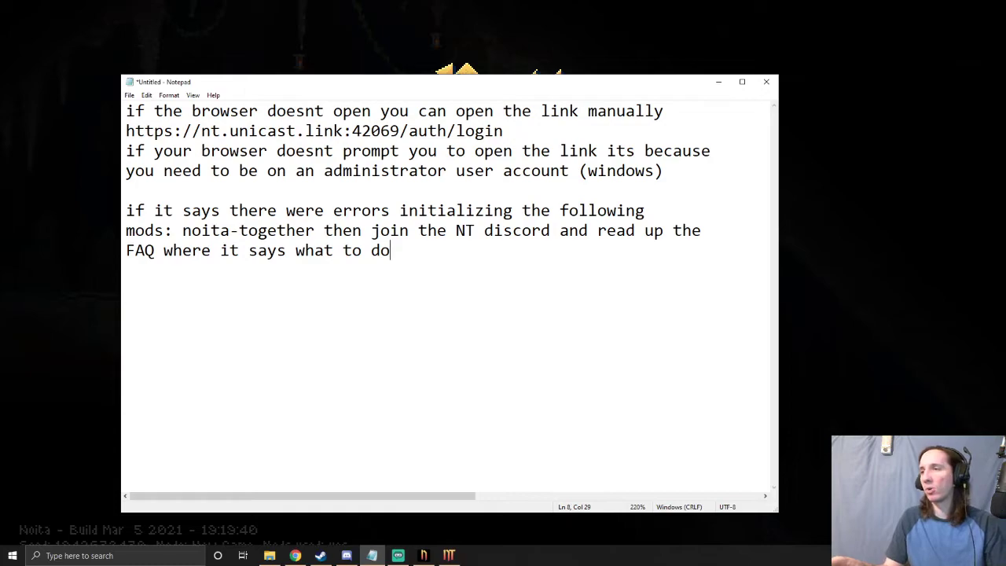
pyautogui.hotkey('alt', 'Tab')
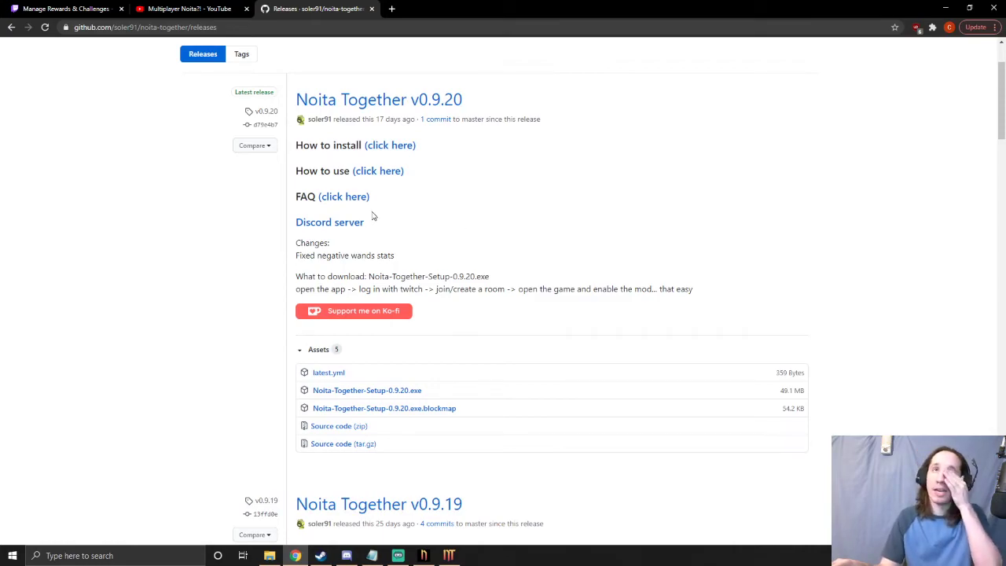
# Highlight part of the Discord server link text on the v0.9.20 release page, then deselect it
pyautogui.moveTo(373, 215); pyautogui.dragTo(309, 222)
pyautogui.click(444, 234)
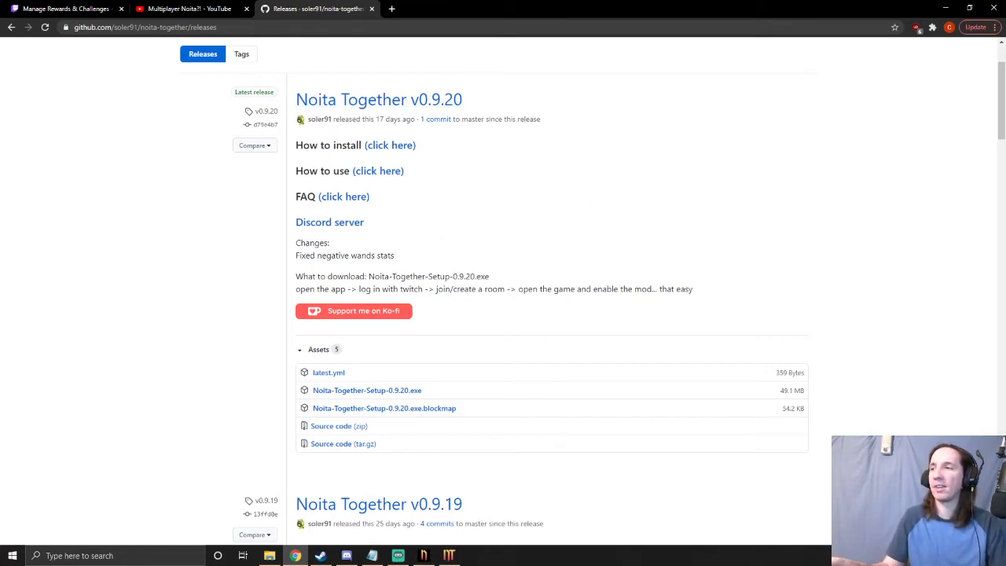
pyautogui.hotkey('alt', 'Tab')
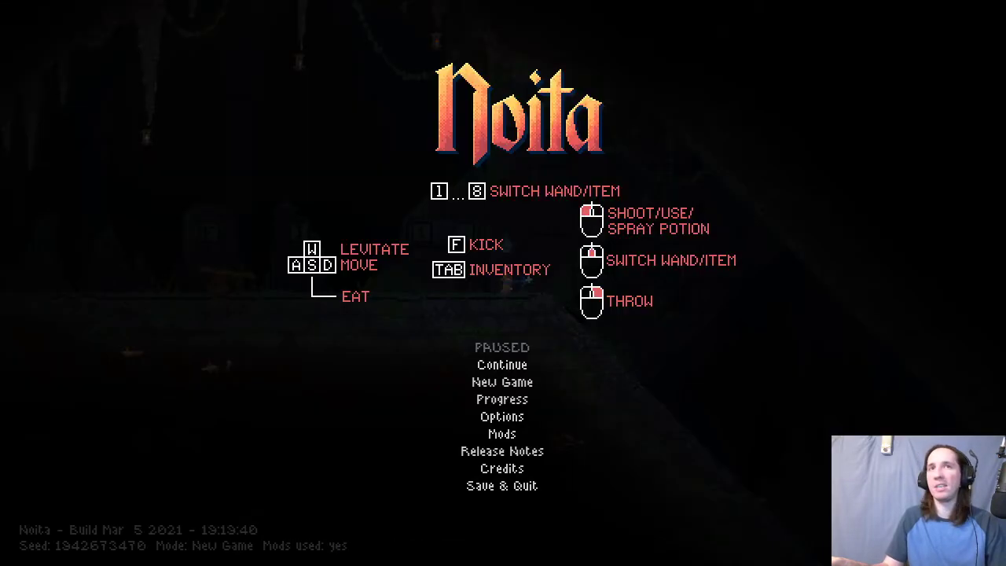